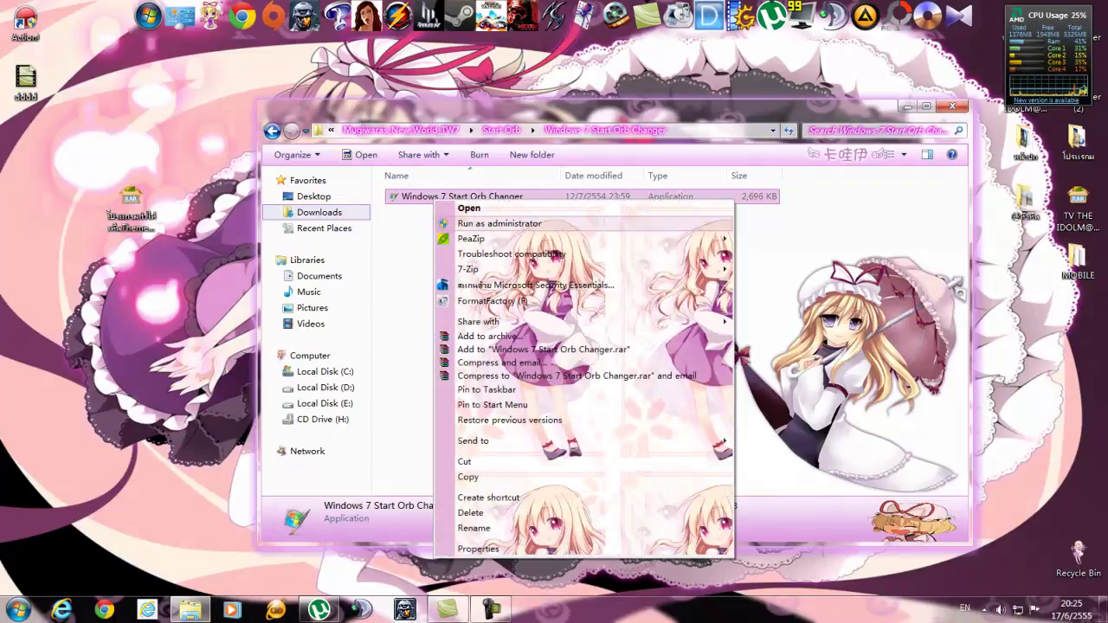
# Run Windows 7 Start Orb Changer as administrator and open its selection dialog for a new start orb.
pyautogui.click(500, 224)
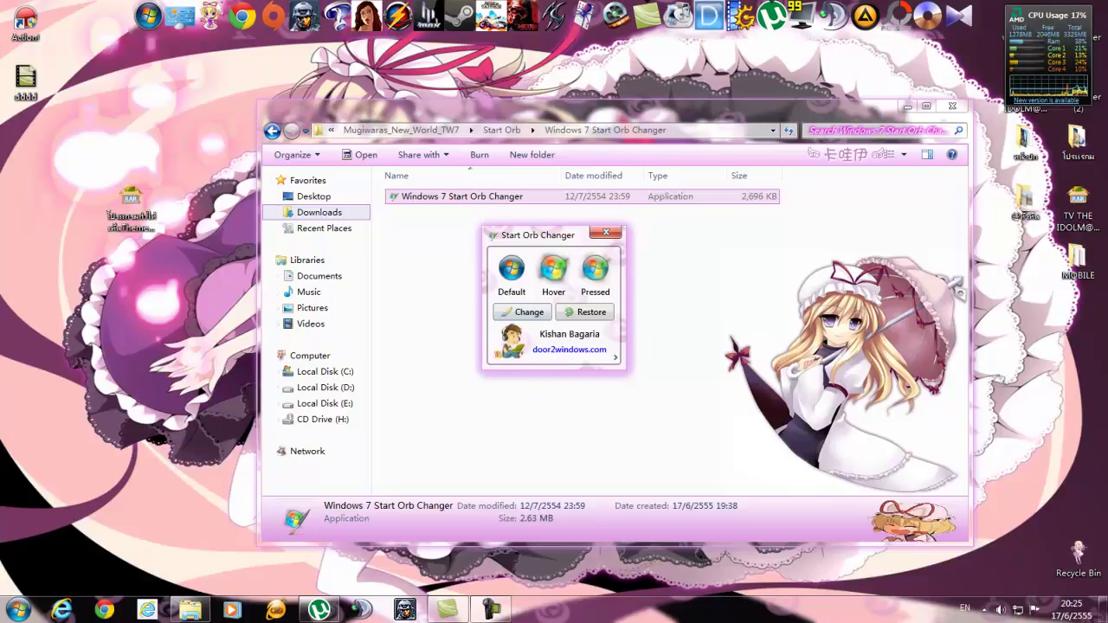
pyautogui.click(525, 312)
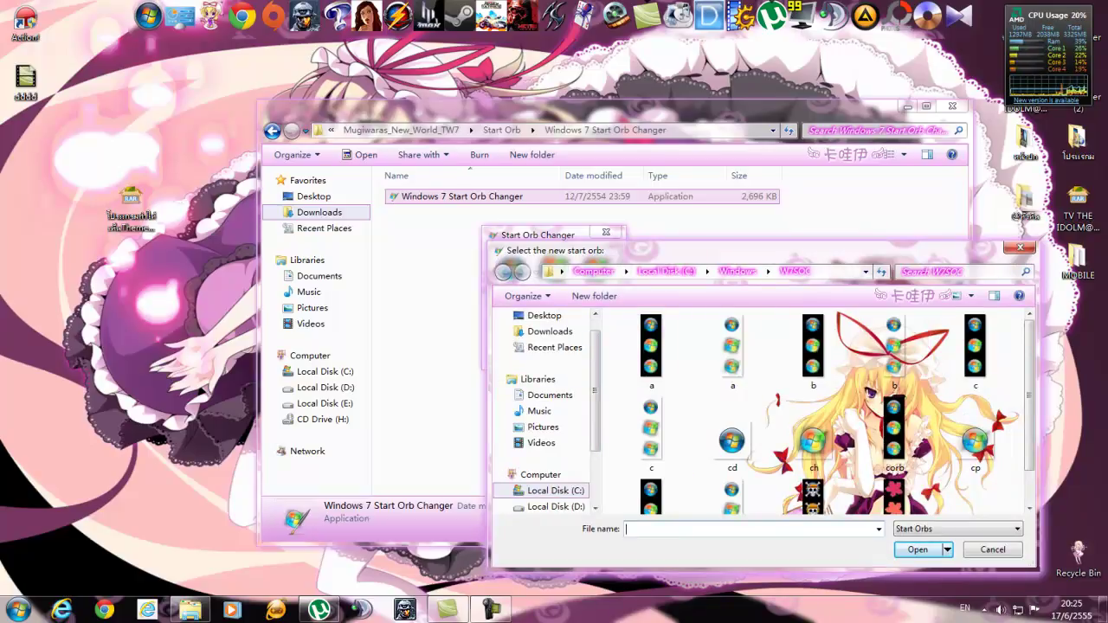
pyautogui.click(836, 272)
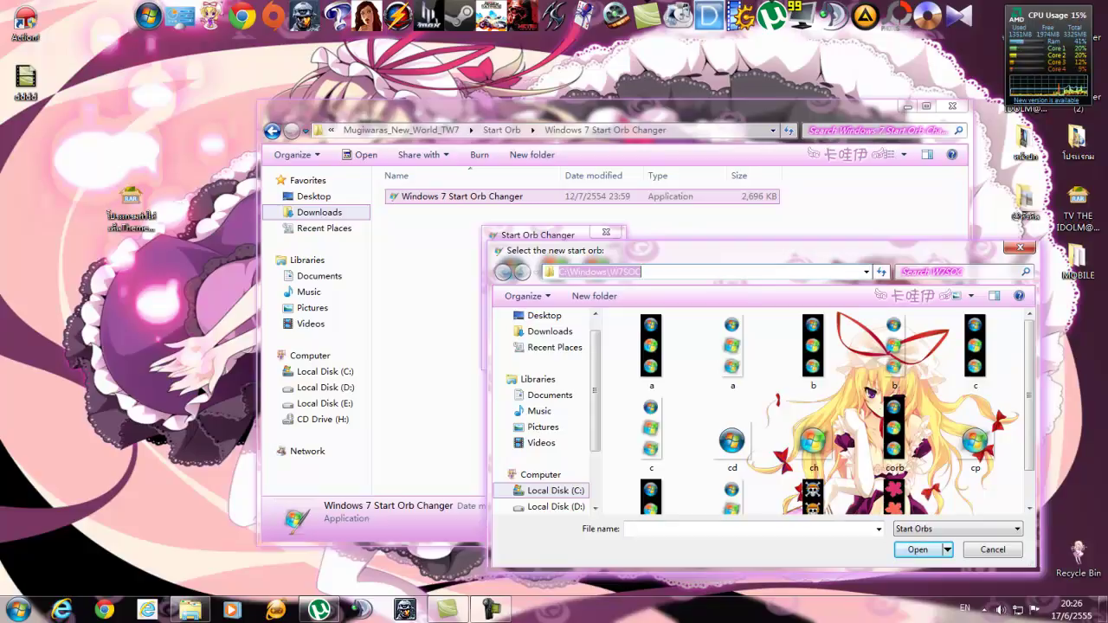
pyautogui.click(1021, 249)
pyautogui.click(523, 311)
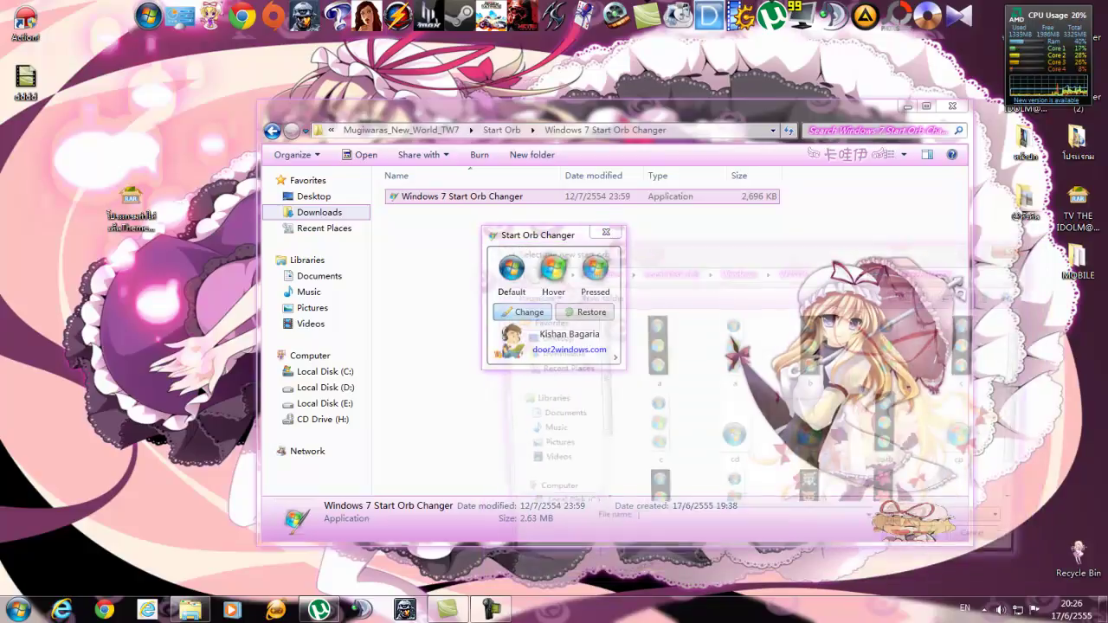
# Copy the folder path C:\Windows\W7SOC from the start orb selection dialog.
pyautogui.hotkey('alt', 'd')
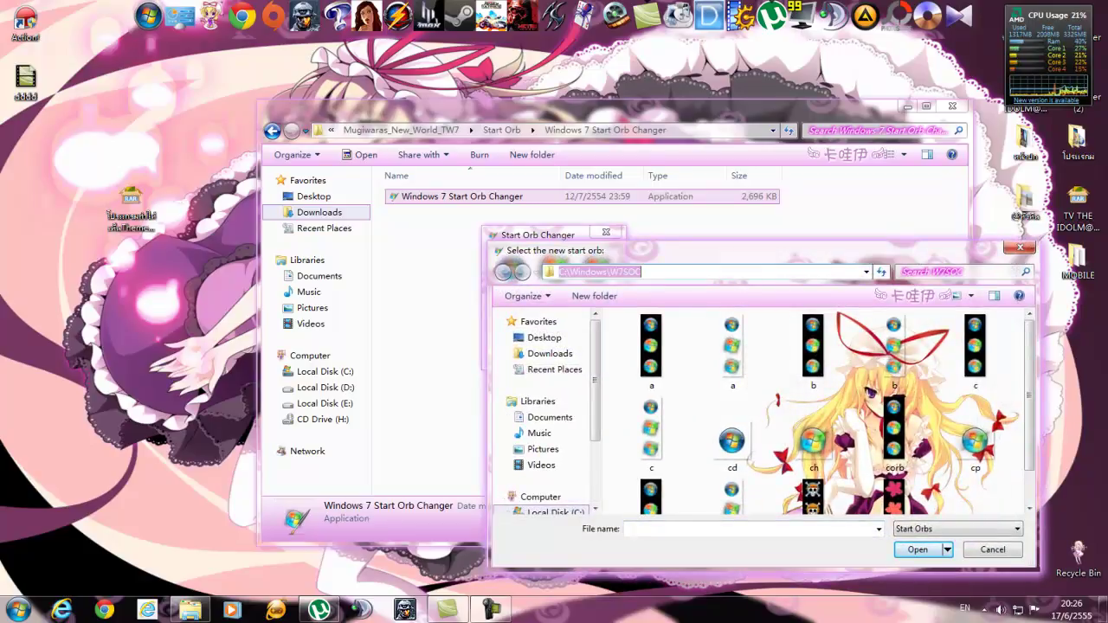
pyautogui.rightClick(617, 273)
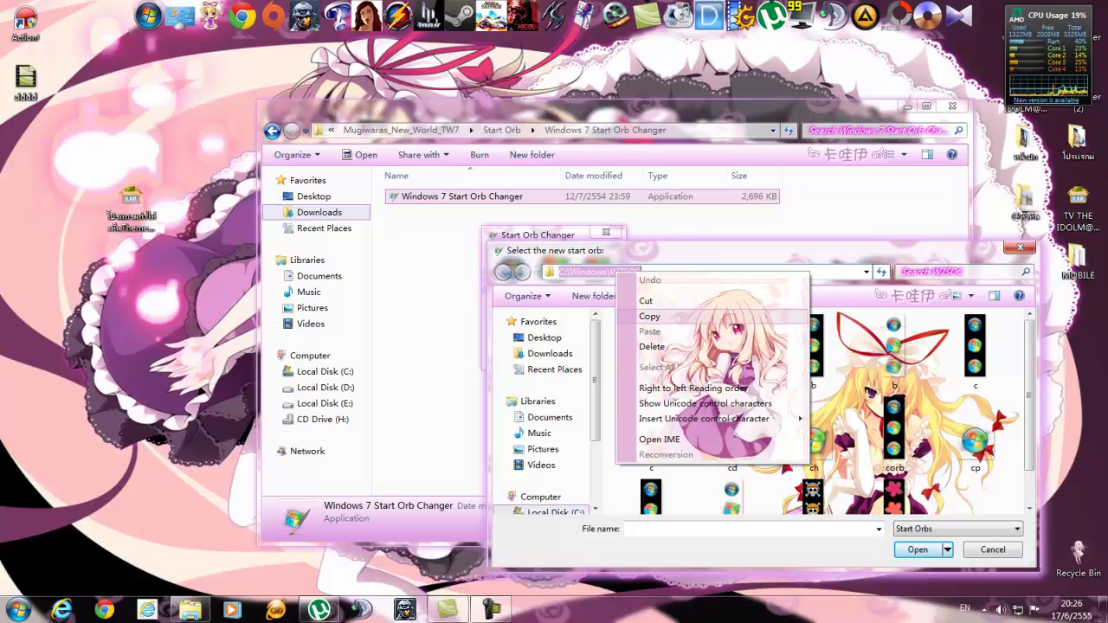
pyautogui.press('Return')
pyautogui.press('super')
pyautogui.press('Escape')
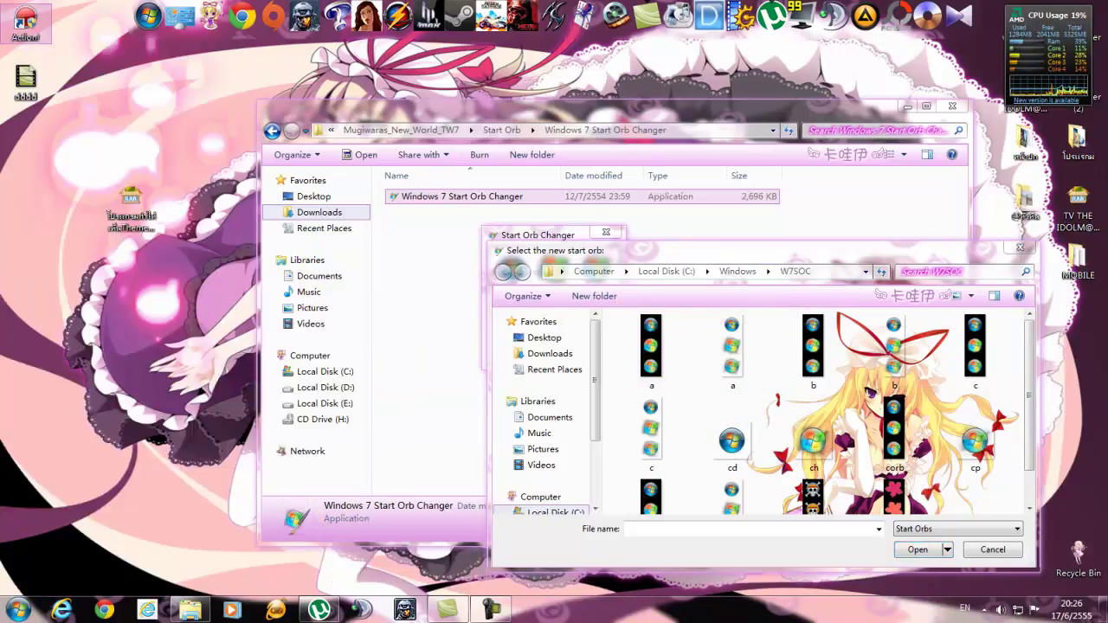
pyautogui.click(18, 610)
pyautogui.click(236, 327)
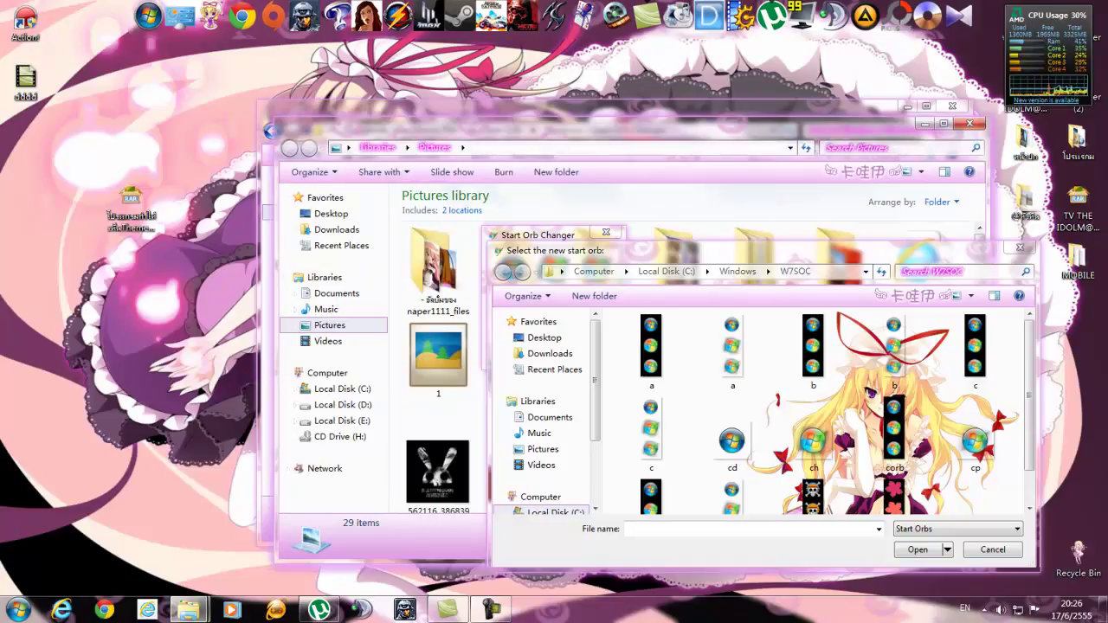
pyautogui.hotkey('alt', 'd')
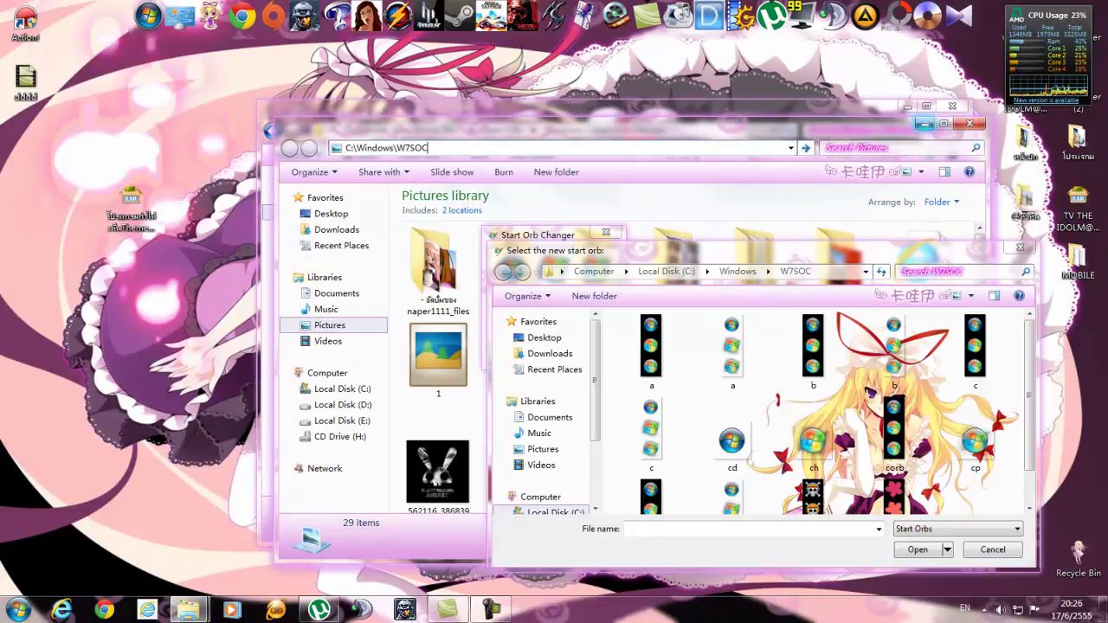
pyautogui.click(970, 124)
# Open C:\Windows\W7SOC in a new Explorer window using the copied path, and move the window clear of the orb selection dialog.
pyautogui.click(17, 610)
pyautogui.click(235, 303)
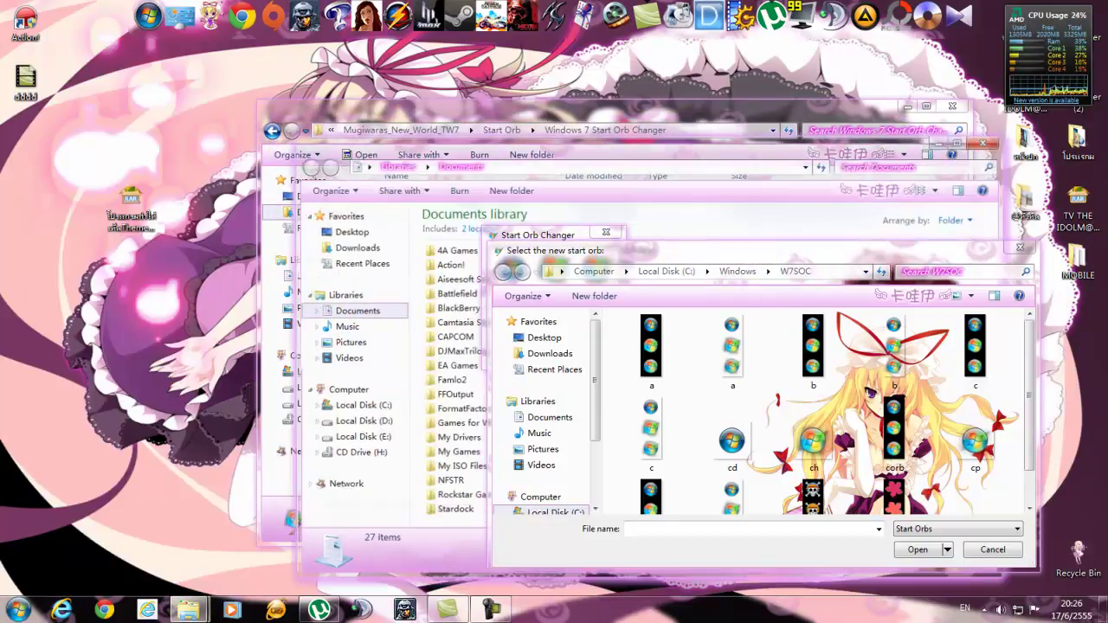
pyautogui.hotkey('alt', 'd')
pyautogui.hotkey('shift', 'F10')
pyautogui.press('Up')
pyautogui.press('Return')
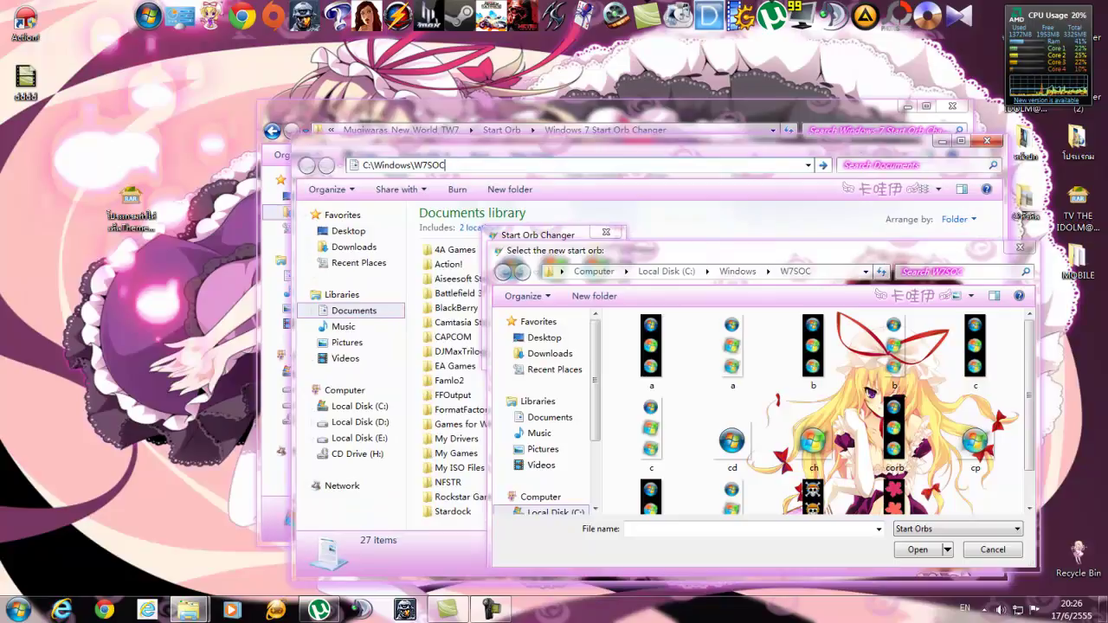
pyautogui.press('Return')
pyautogui.moveTo(606, 142); pyautogui.dragTo(356, 60)
pyautogui.moveTo(268, 59); pyautogui.dragTo(265, 54)
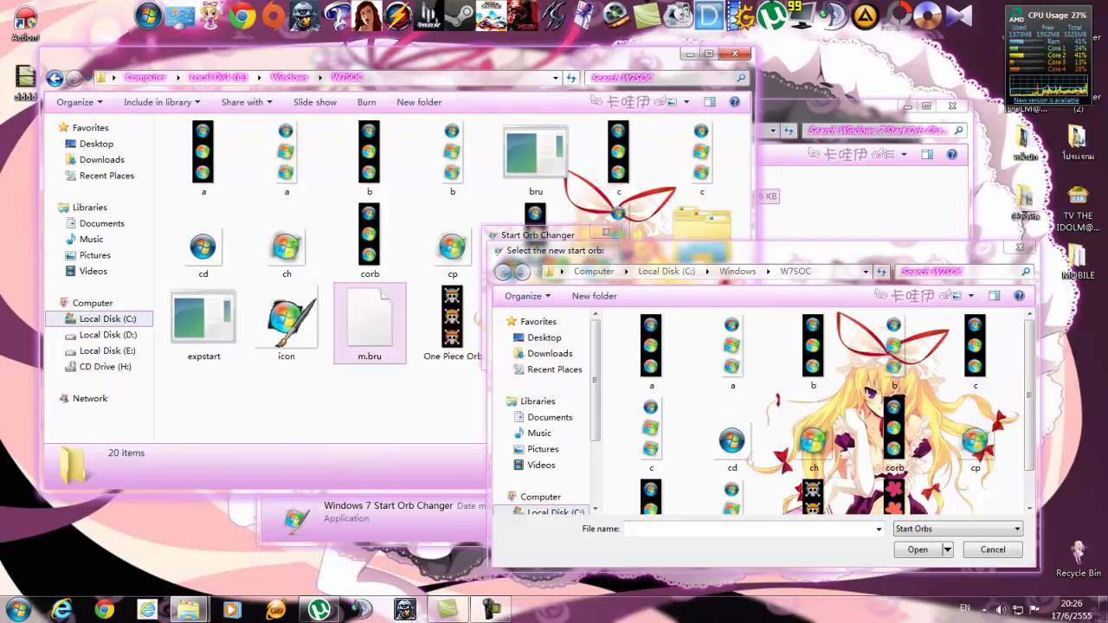
# Return the Explorer window holding Windows 7 Start Orb Changer to the Anime downloads folder.
pyautogui.click(777, 132)
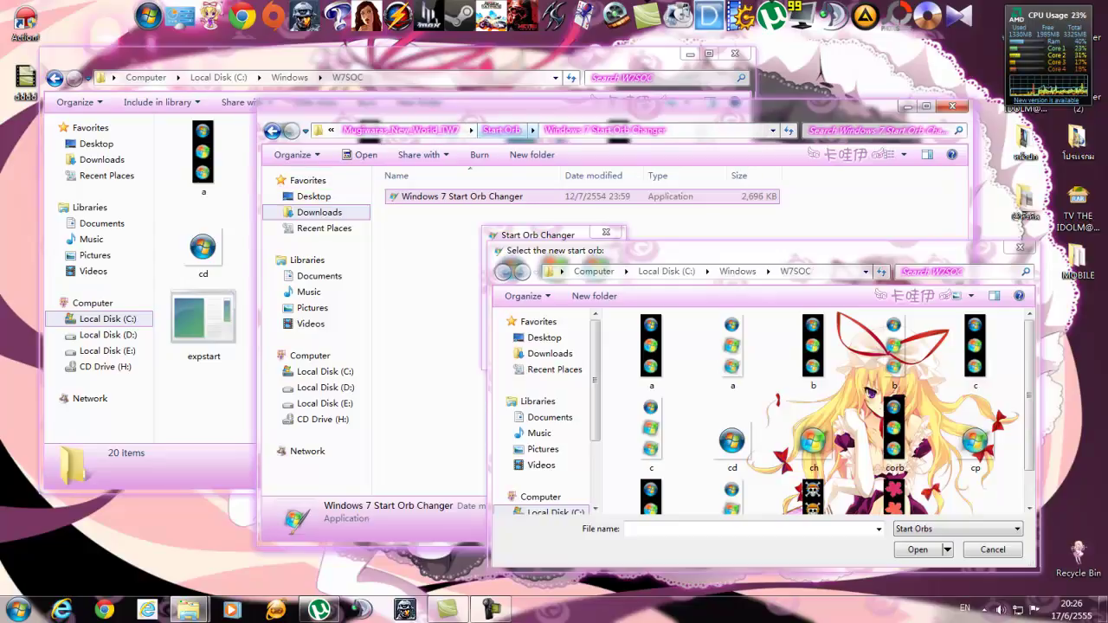
pyautogui.click(272, 130)
pyautogui.click(272, 130)
pyautogui.click(272, 131)
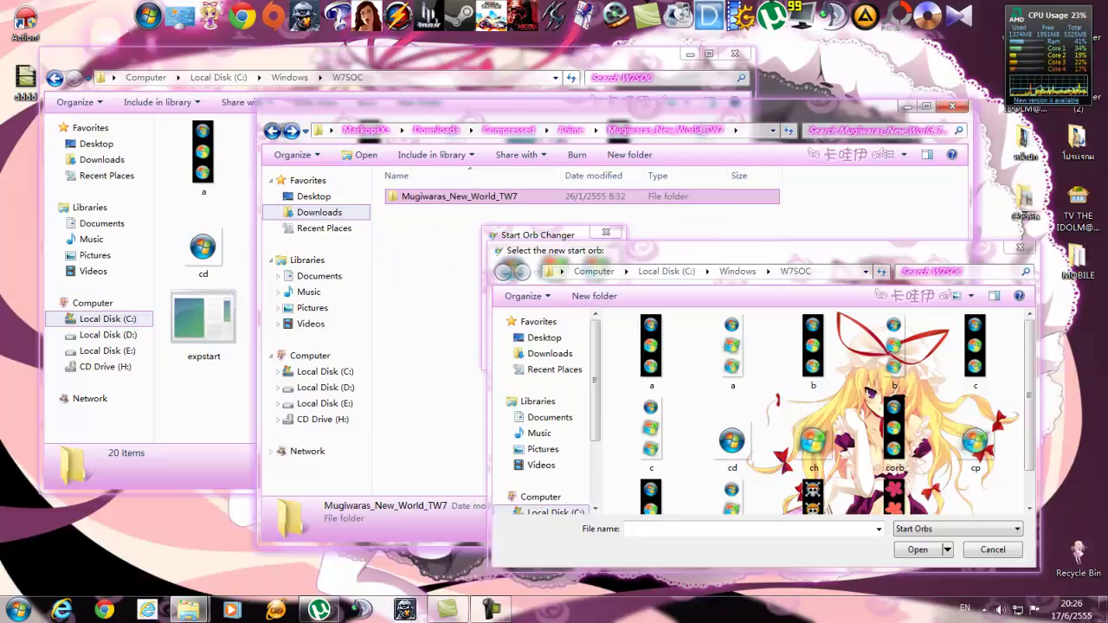
pyautogui.click(272, 131)
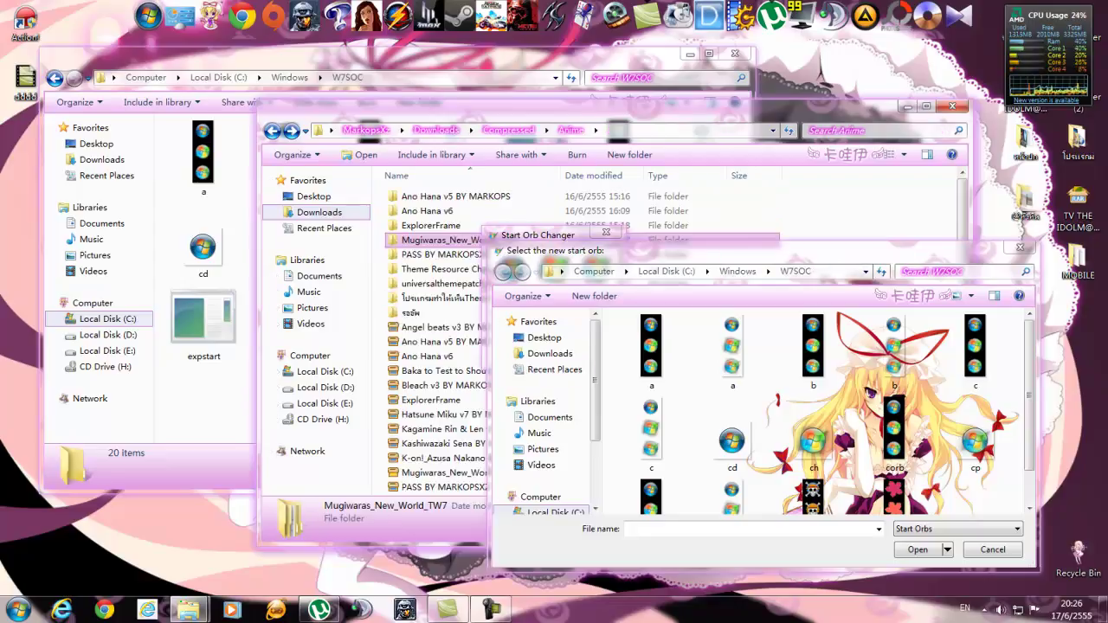
# Inspect the contents of the Kashiwazaki Sena and Hatsune Miku v7 theme archives in PeaZip.
pyautogui.click(430, 341)
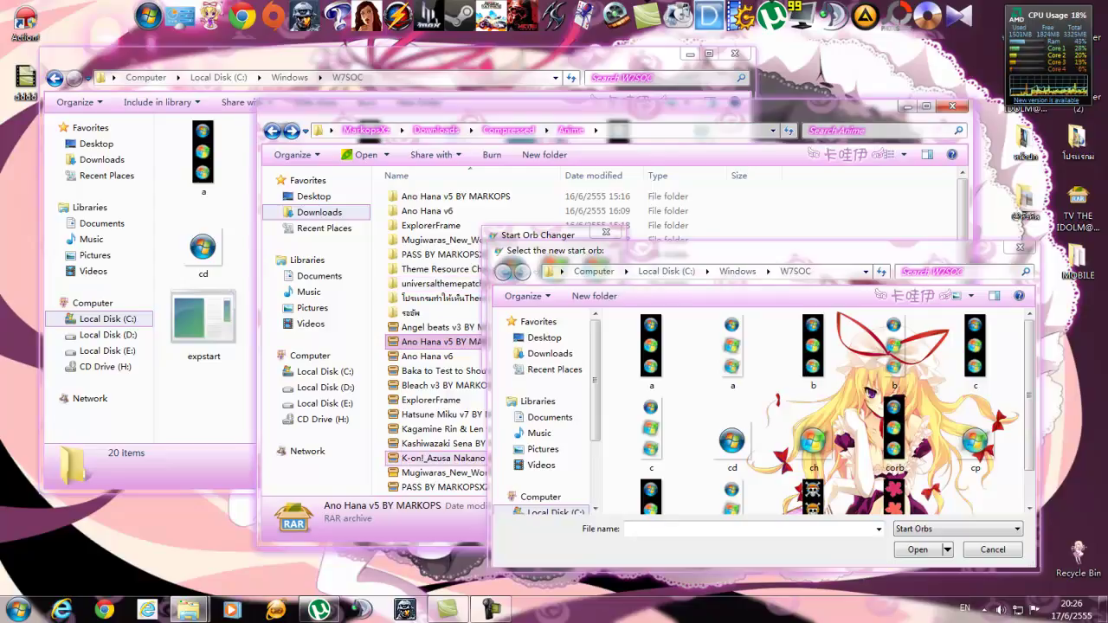
pyautogui.rightClick(438, 445)
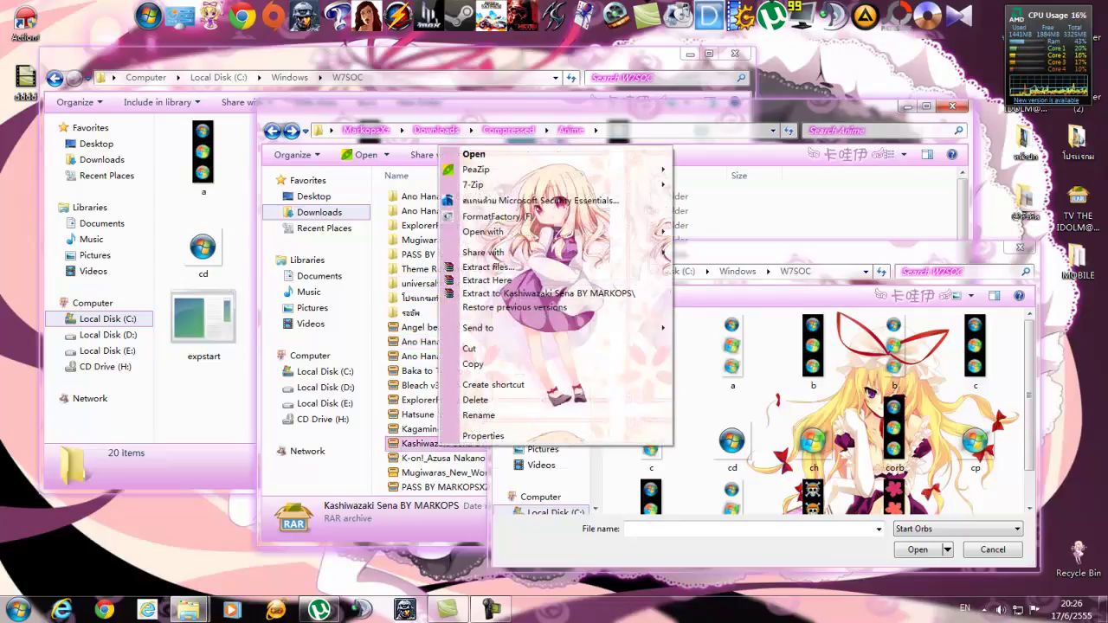
pyautogui.click(475, 154)
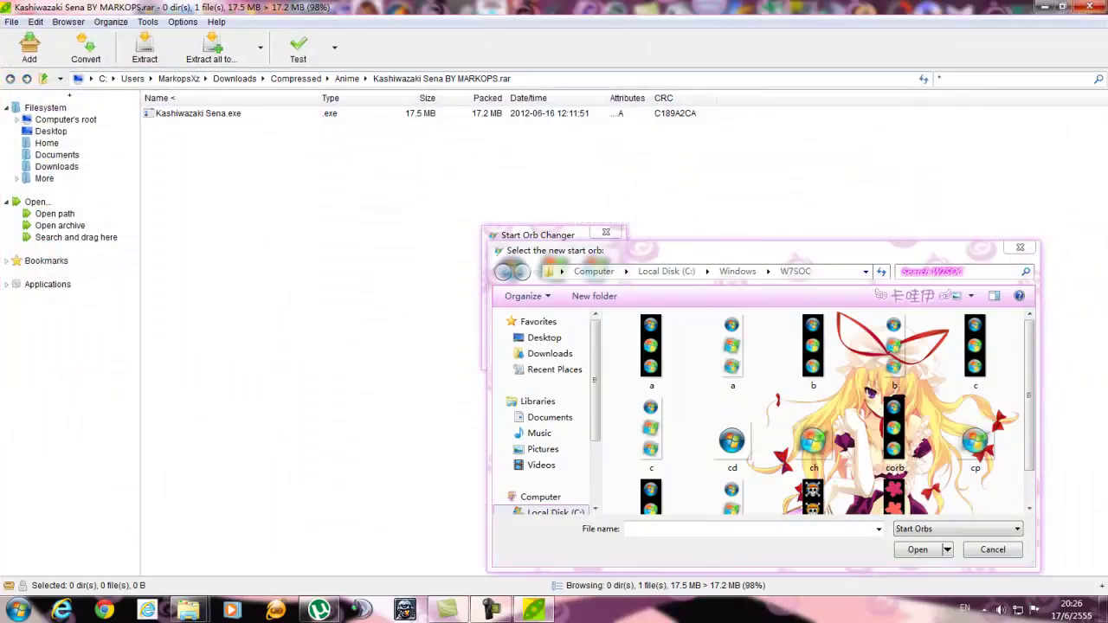
pyautogui.click(1089, 6)
pyautogui.click(442, 429)
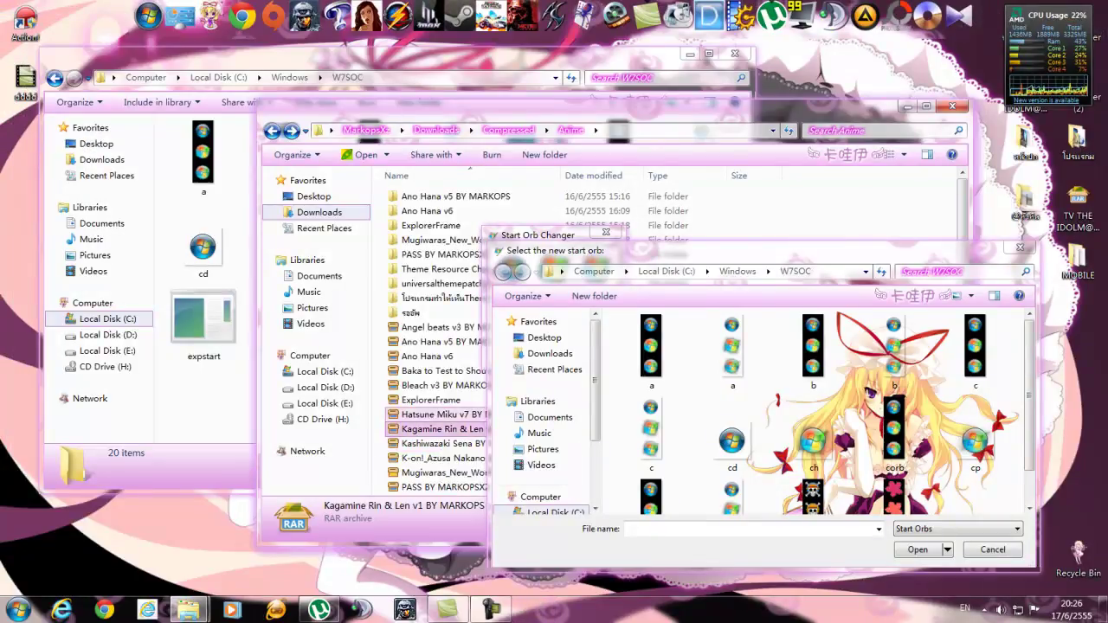
pyautogui.doubleClick(441, 414)
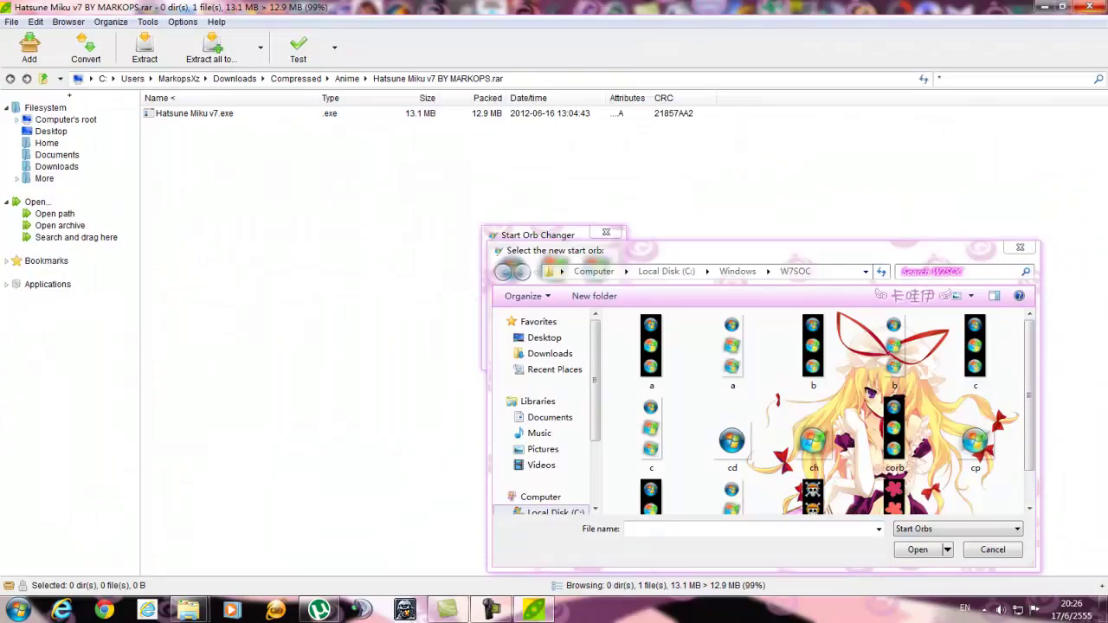
pyautogui.click(1089, 6)
# Open the Touhou Suzuka theme archive briefly, and check the Kashiwazaki Sena archive once more.
pyautogui.scroll(-1, 438, 342)
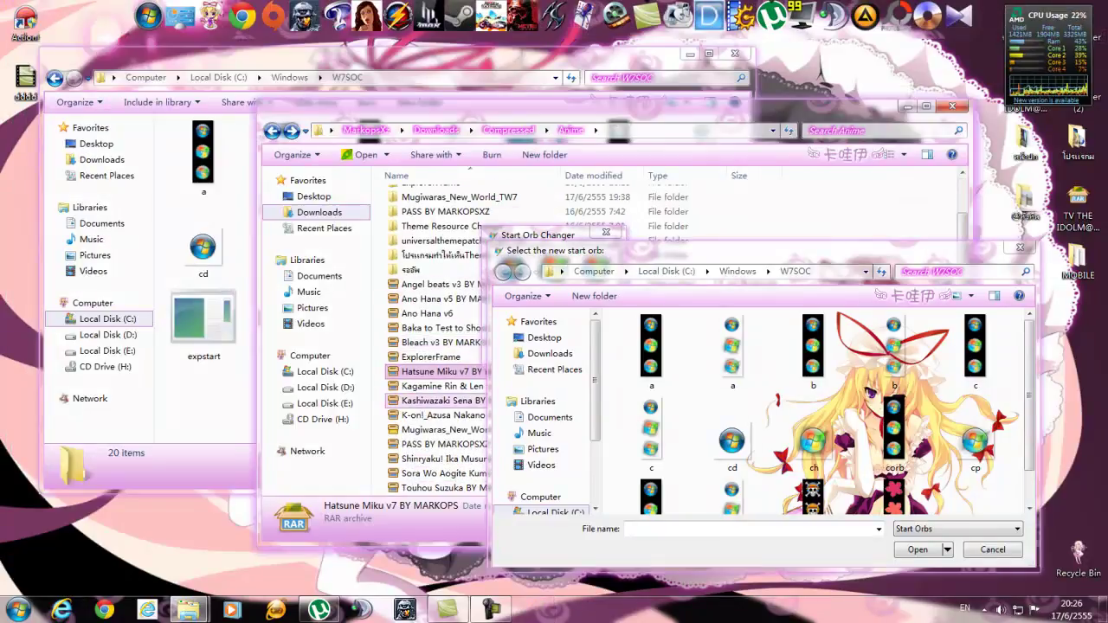
pyautogui.click(441, 487)
pyautogui.doubleClick(442, 488)
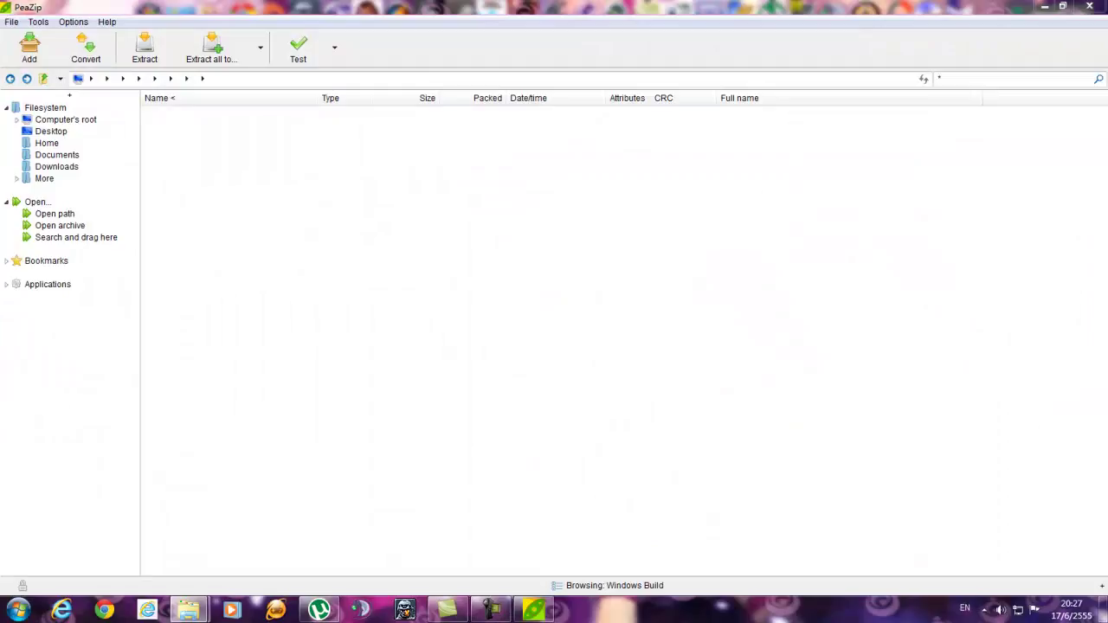
pyautogui.click(1090, 6)
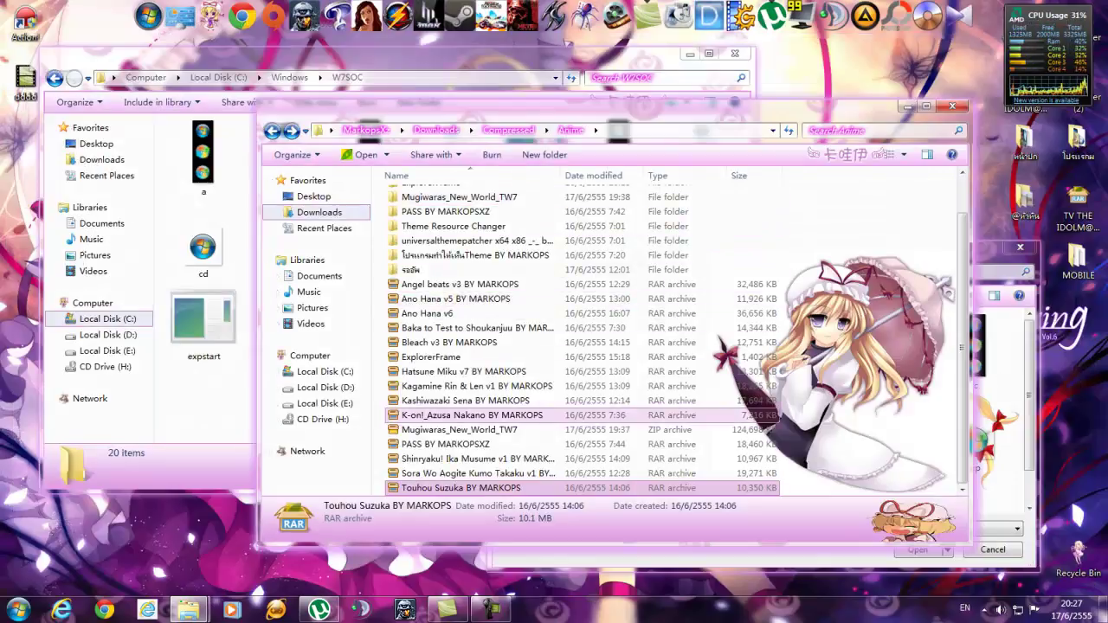
pyautogui.doubleClick(467, 401)
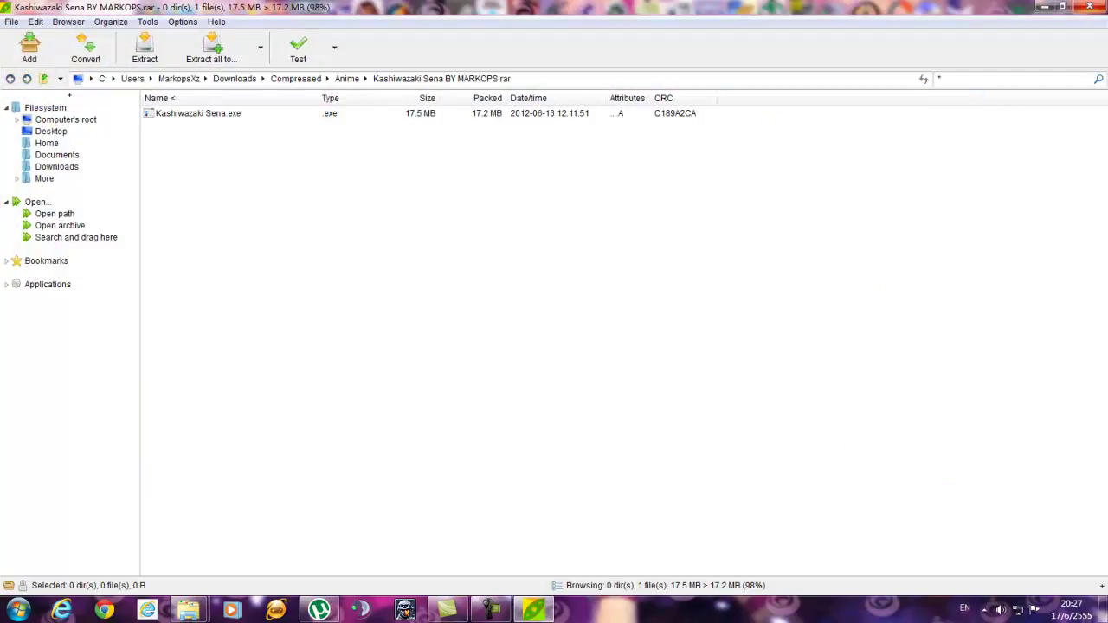
pyautogui.click(1089, 6)
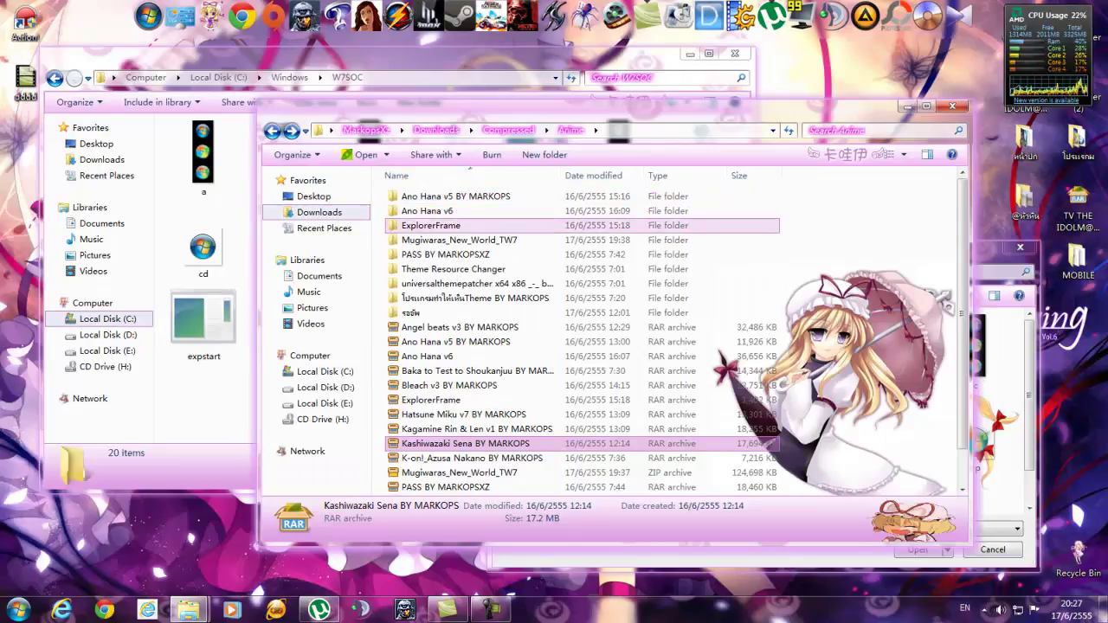
# Enter the short Thai-named subfolder of Anime and check the Nagato Yuki v1 and Mayo Chiki v1 archives.
pyautogui.doubleClick(416, 313)
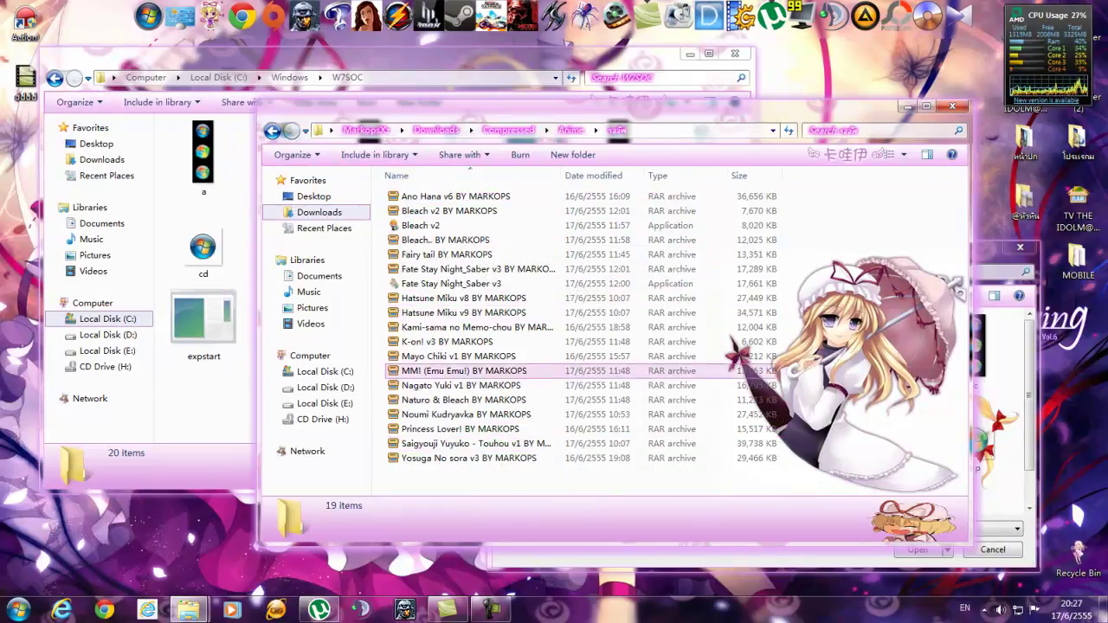
pyautogui.click(462, 385)
pyautogui.click(466, 415)
pyautogui.click(462, 386)
pyautogui.press('Return')
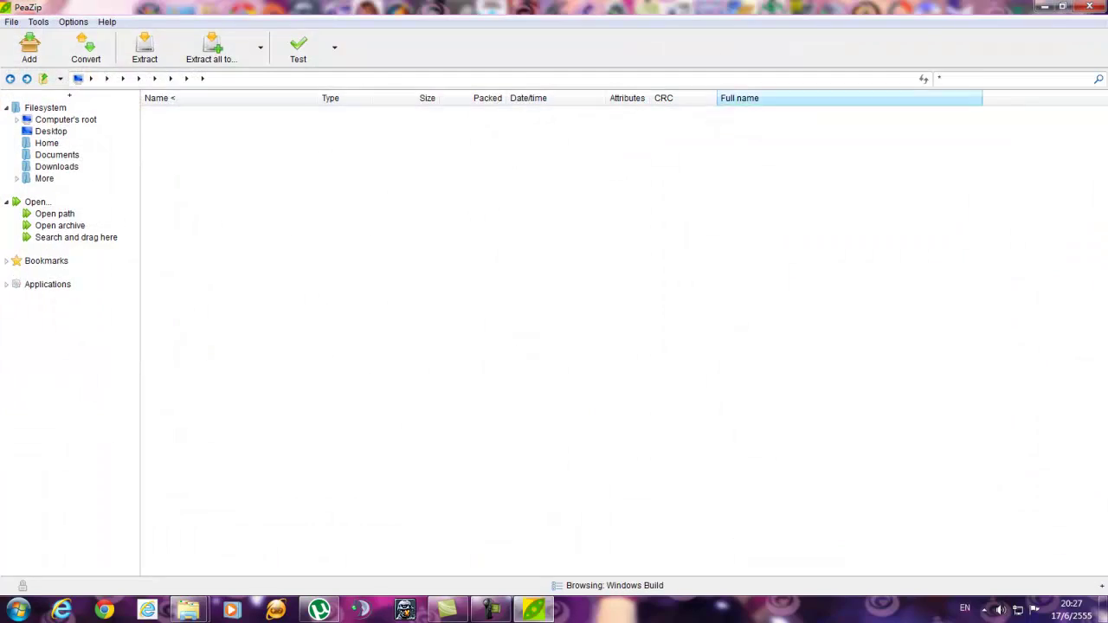
pyautogui.click(1090, 6)
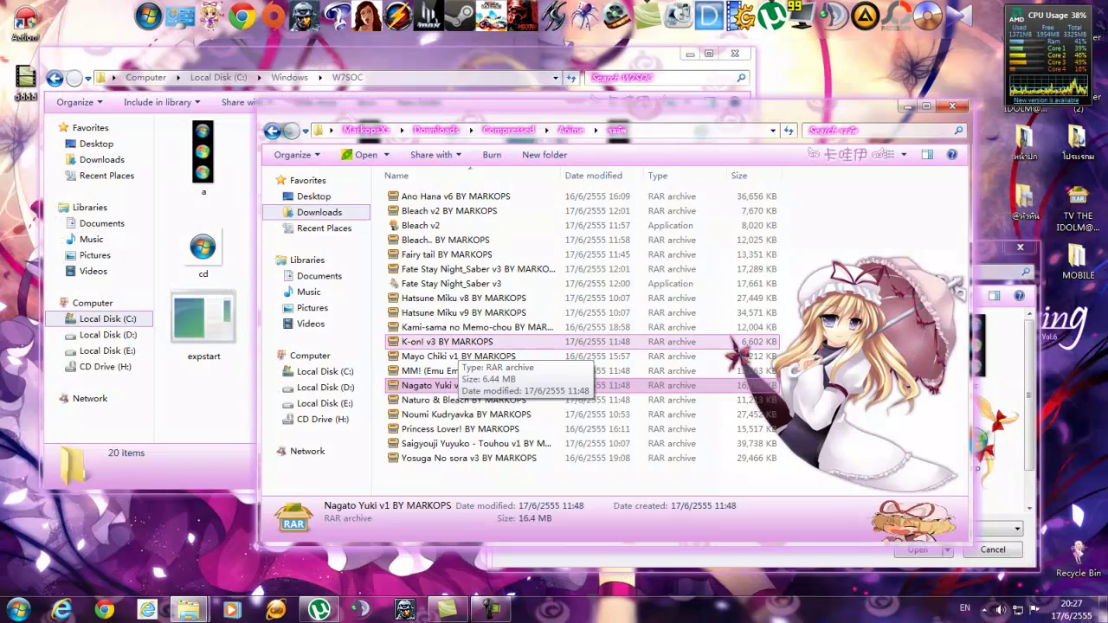
pyautogui.click(459, 357)
pyautogui.press('Return')
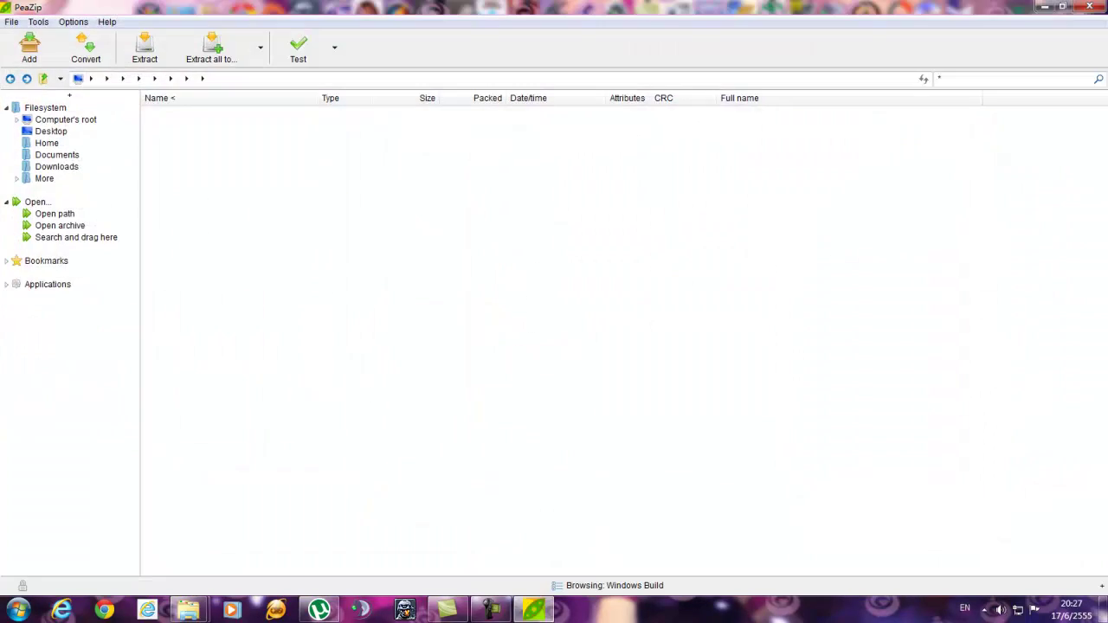
pyautogui.hotkey('alt', 'F4')
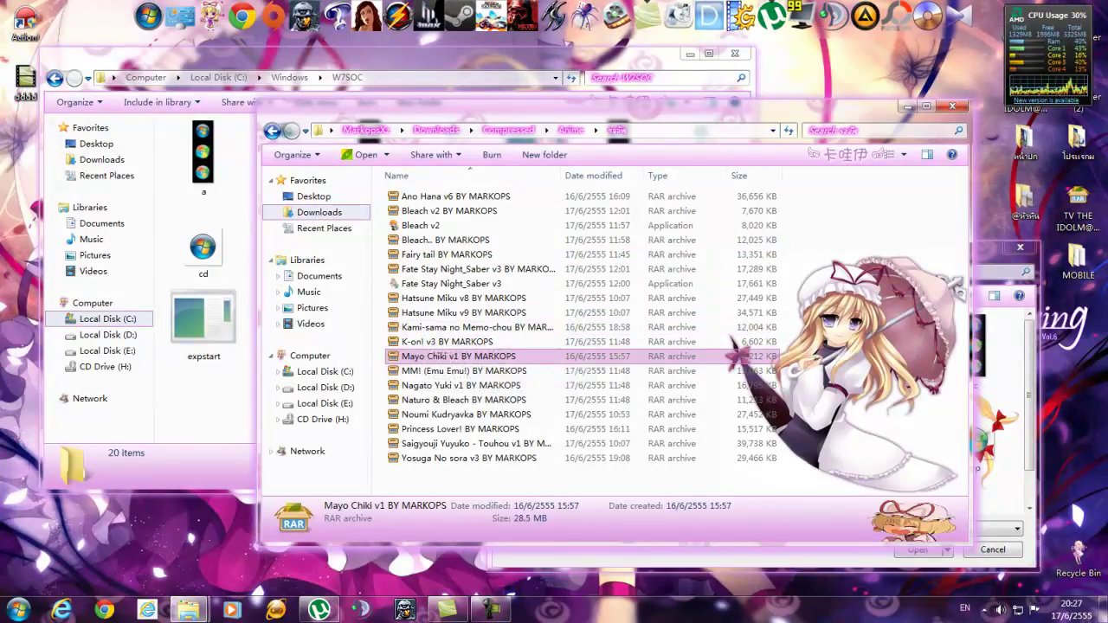
# Minimize the W7SOC Explorer window and check the Noumi Kudryavka and Bleach v2 archives for an orb folder.
pyautogui.click(690, 54)
pyautogui.rightClick(297, 89)
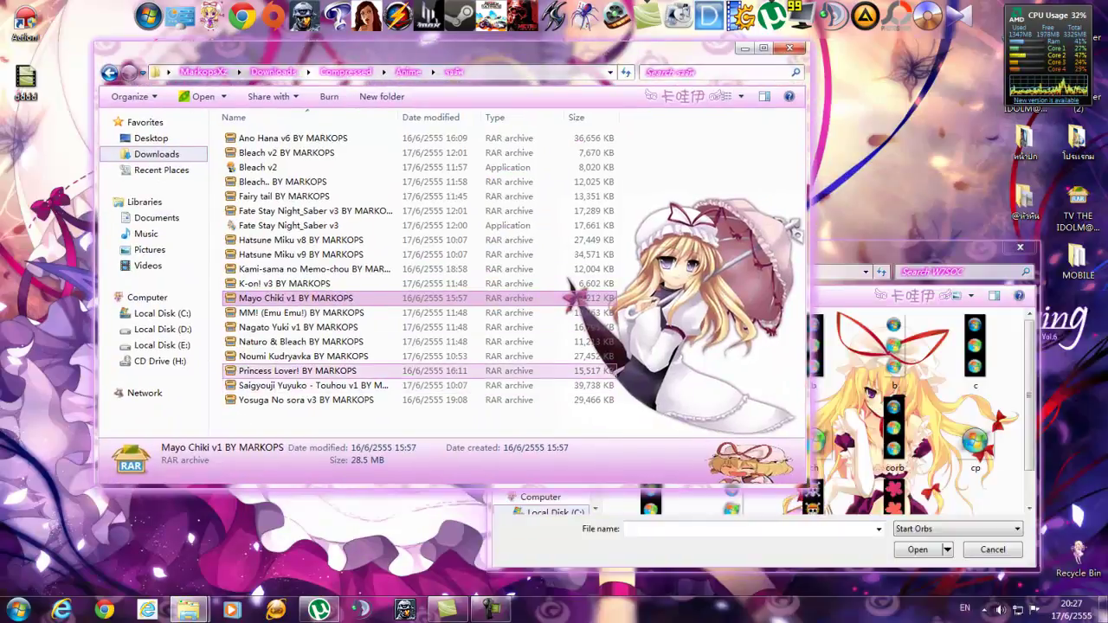
pyautogui.click(294, 371)
pyautogui.click(303, 356)
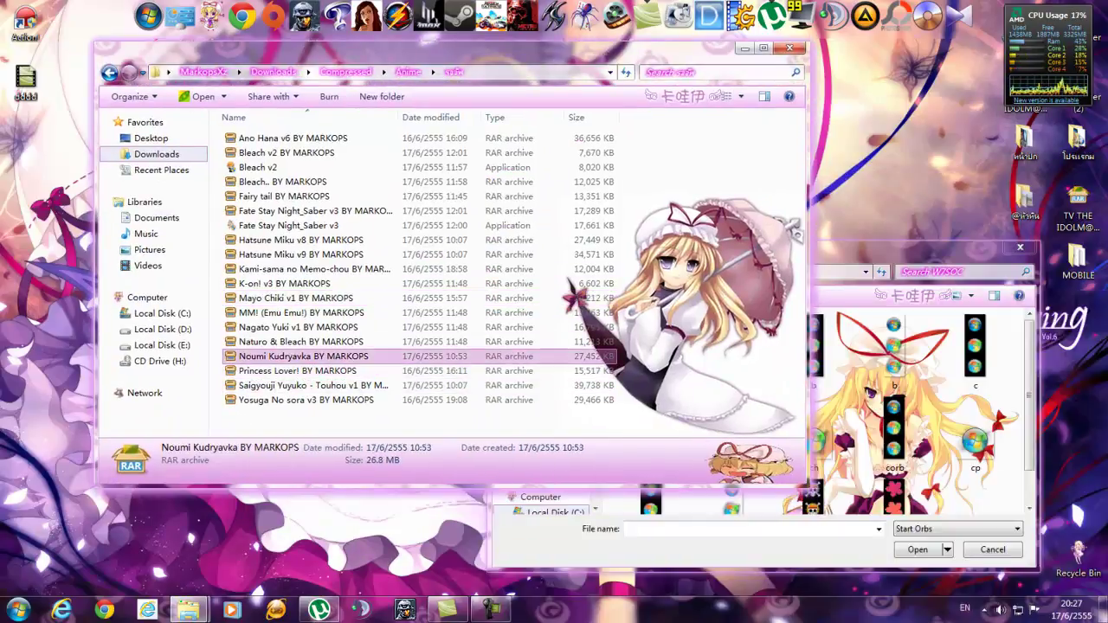
pyautogui.doubleClick(303, 356)
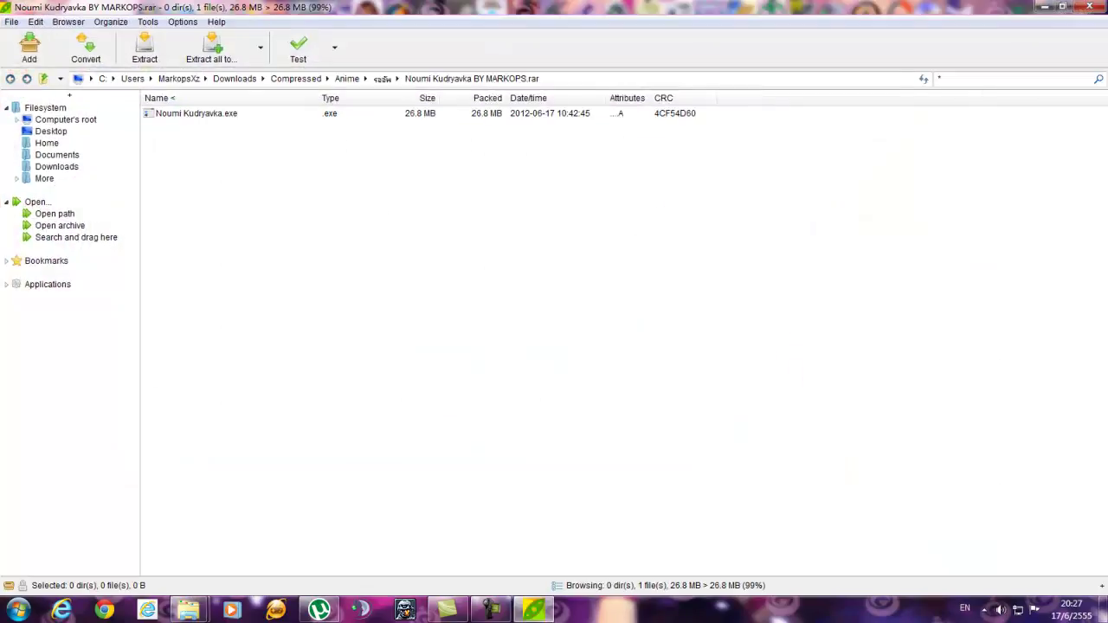
pyautogui.click(1089, 6)
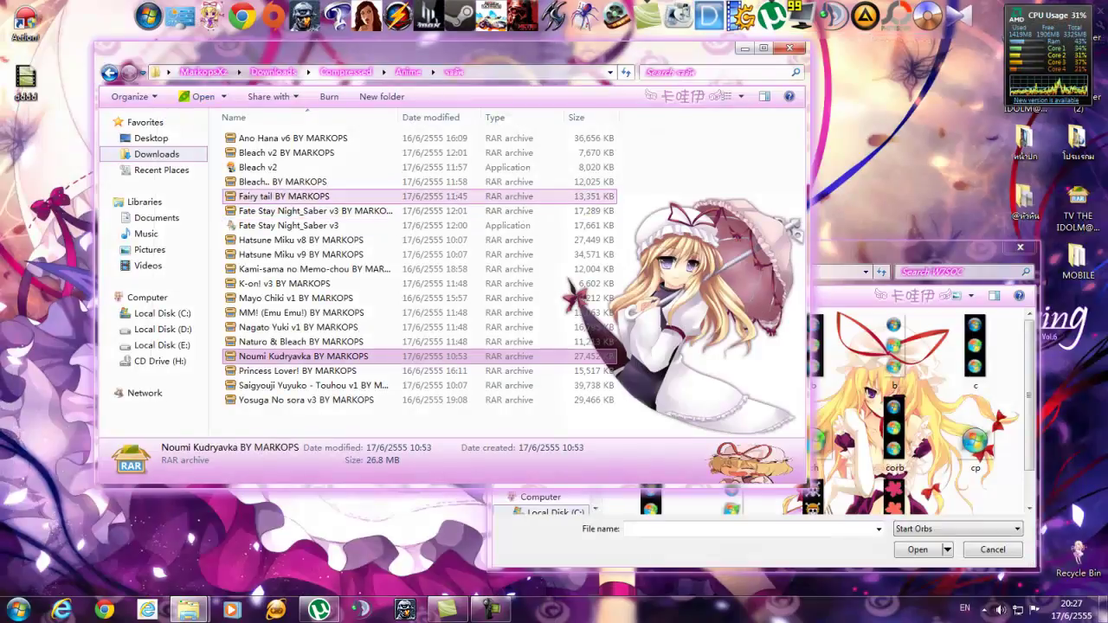
pyautogui.doubleClick(286, 152)
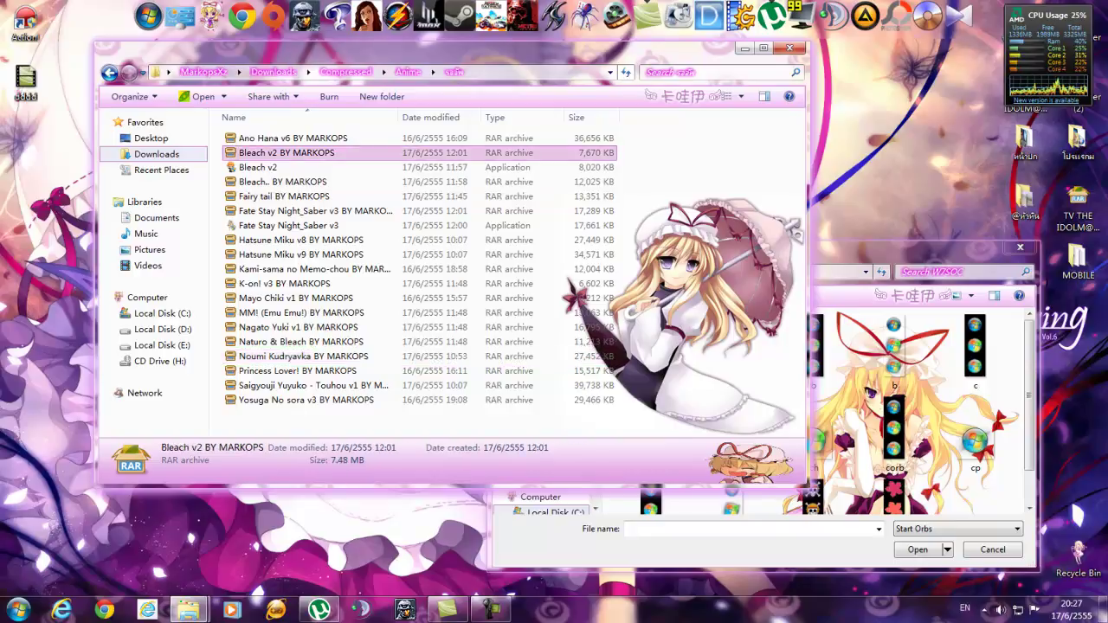
pyautogui.click(1089, 6)
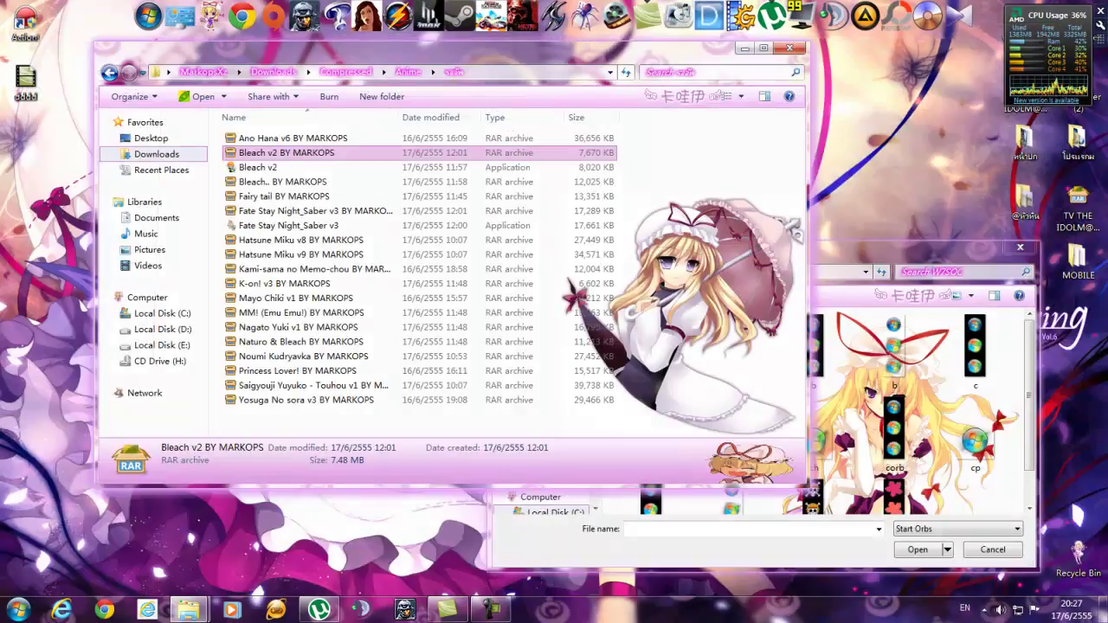
# Extract the Orb folder from the "Bleach.. BY MARKOPS" archive to the desktop, then open it and select the Orb image.
pyautogui.doubleClick(284, 181)
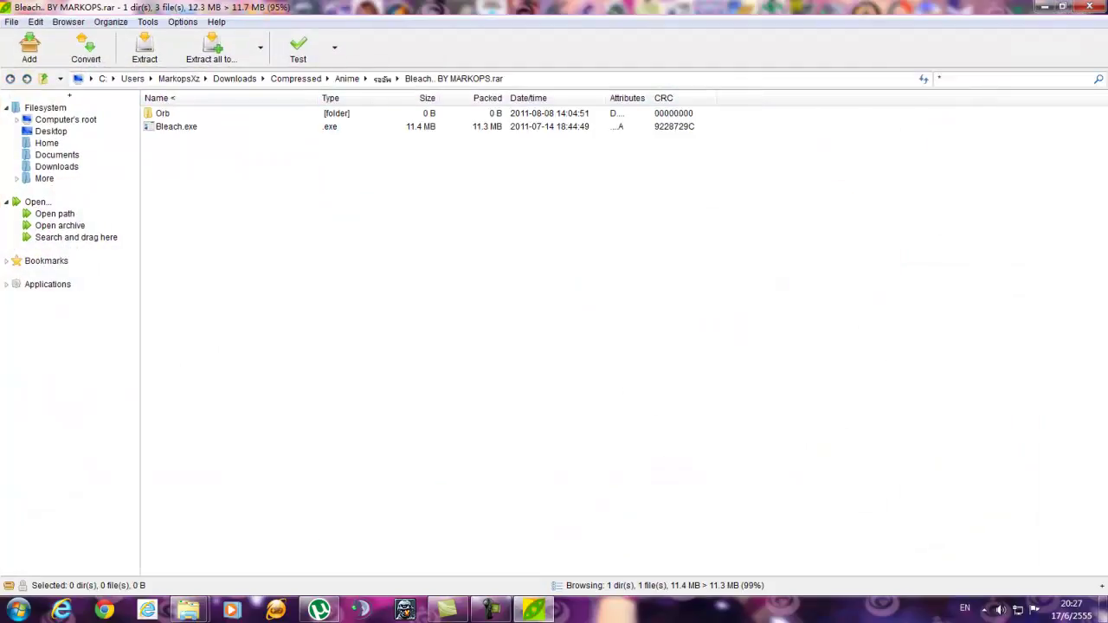
pyautogui.click(1062, 6)
pyautogui.moveTo(212, 162); pyautogui.dragTo(135, 554)
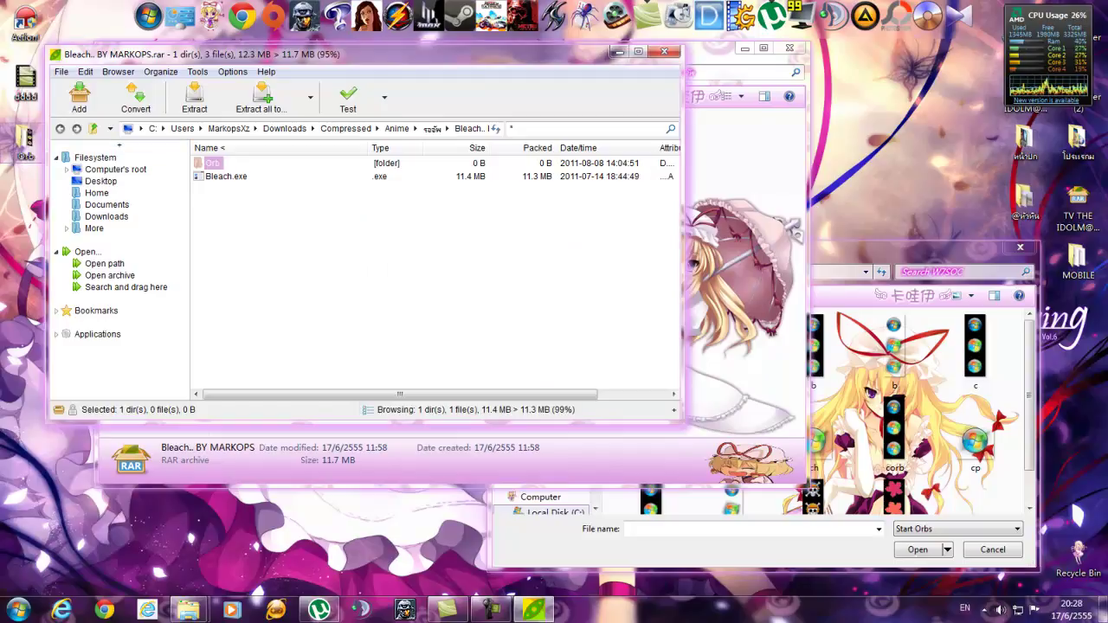
pyautogui.moveTo(26, 167); pyautogui.dragTo(14, 336)
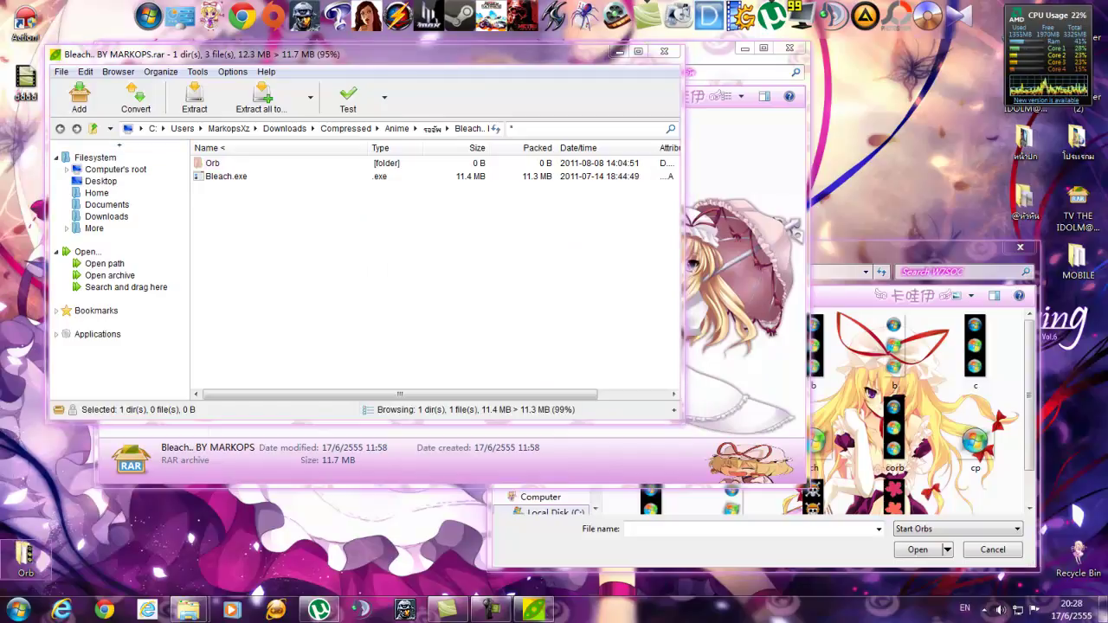
pyautogui.doubleClick(26, 559)
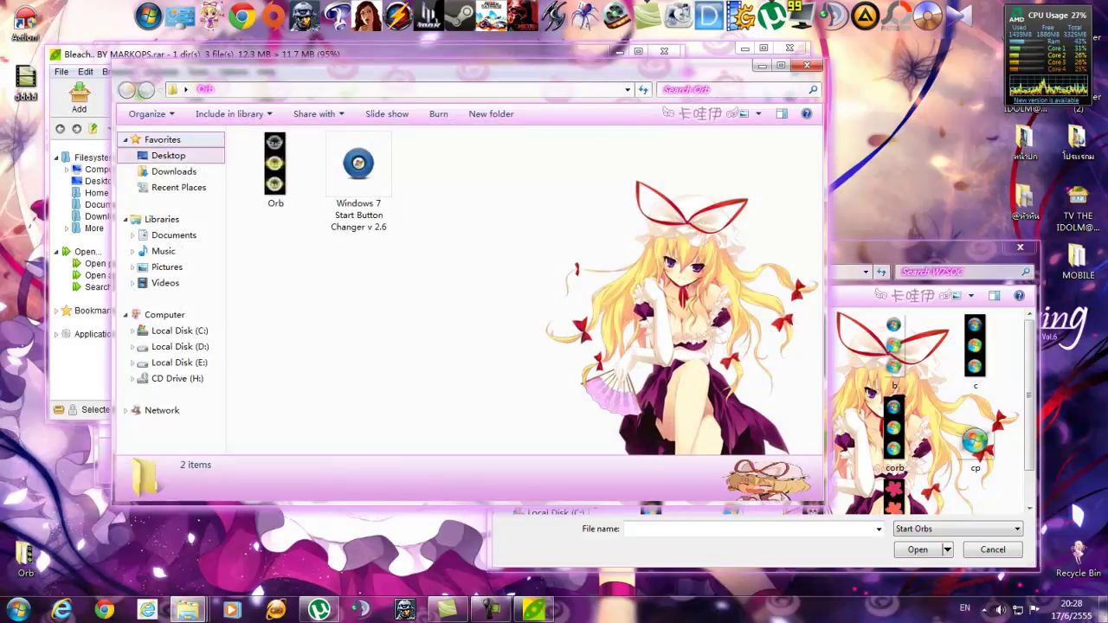
pyautogui.click(276, 169)
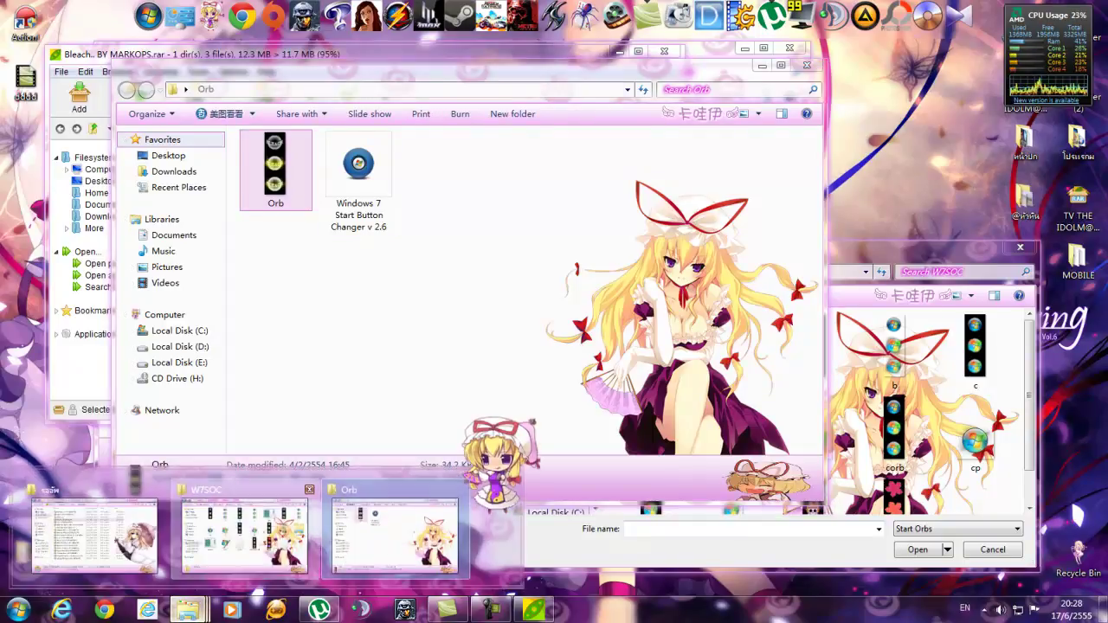
# Bring up the W7SOC folder beside the Orb folder and try to move the Orb image into it, keeping both files.
pyautogui.click(245, 529)
pyautogui.moveTo(286, 54); pyautogui.dragTo(757, 43)
pyautogui.moveTo(276, 169); pyautogui.dragTo(736, 390)
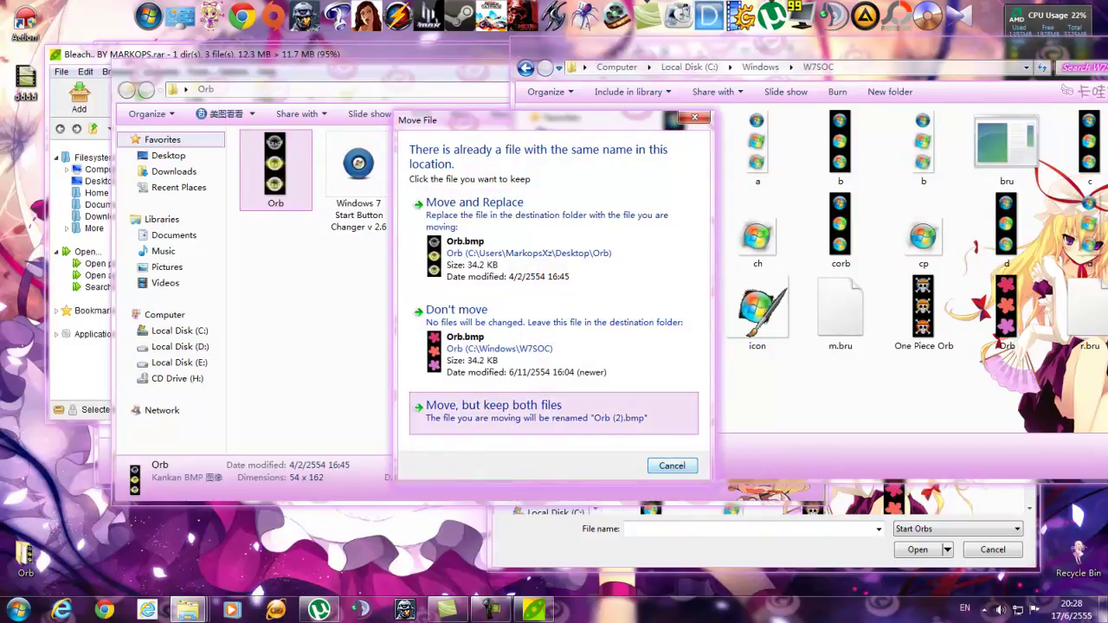
pyautogui.click(494, 412)
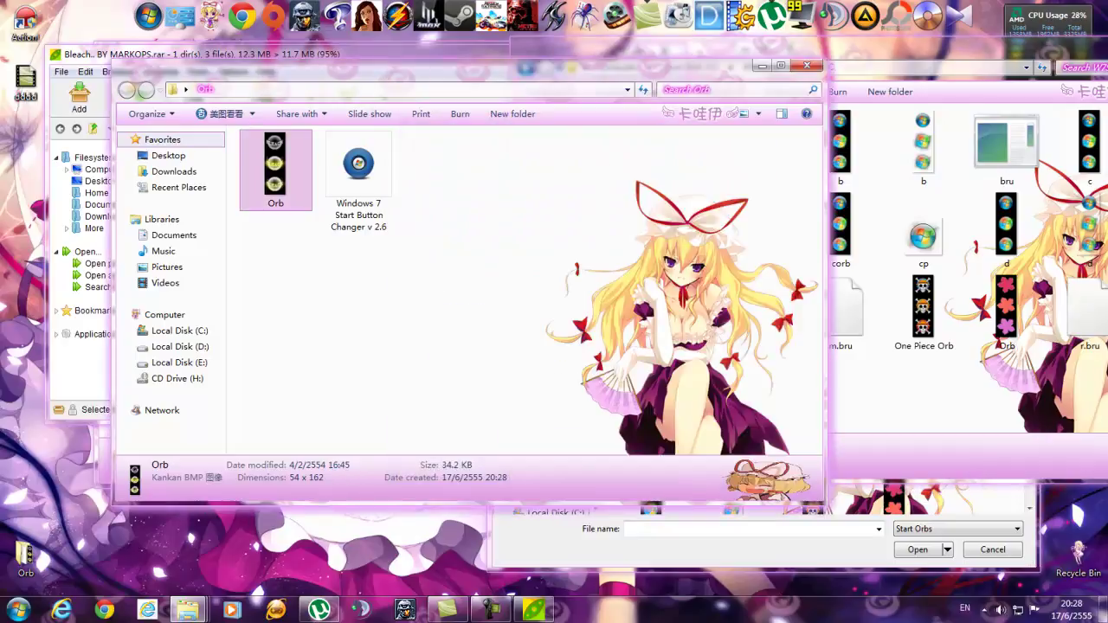
# Rename the extracted orb image to Orb 01 and move it into the W7SOC folder with administrator permission.
pyautogui.press('F2')
pyautogui.press('End')
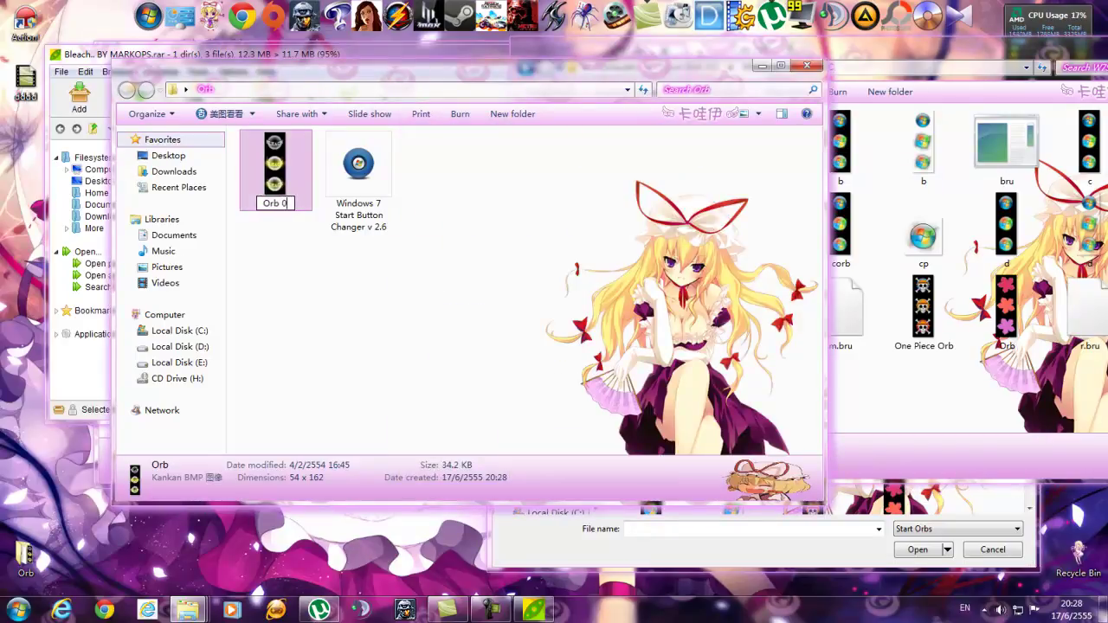
pyautogui.press('Return')
pyautogui.moveTo(275, 167); pyautogui.dragTo(909, 357)
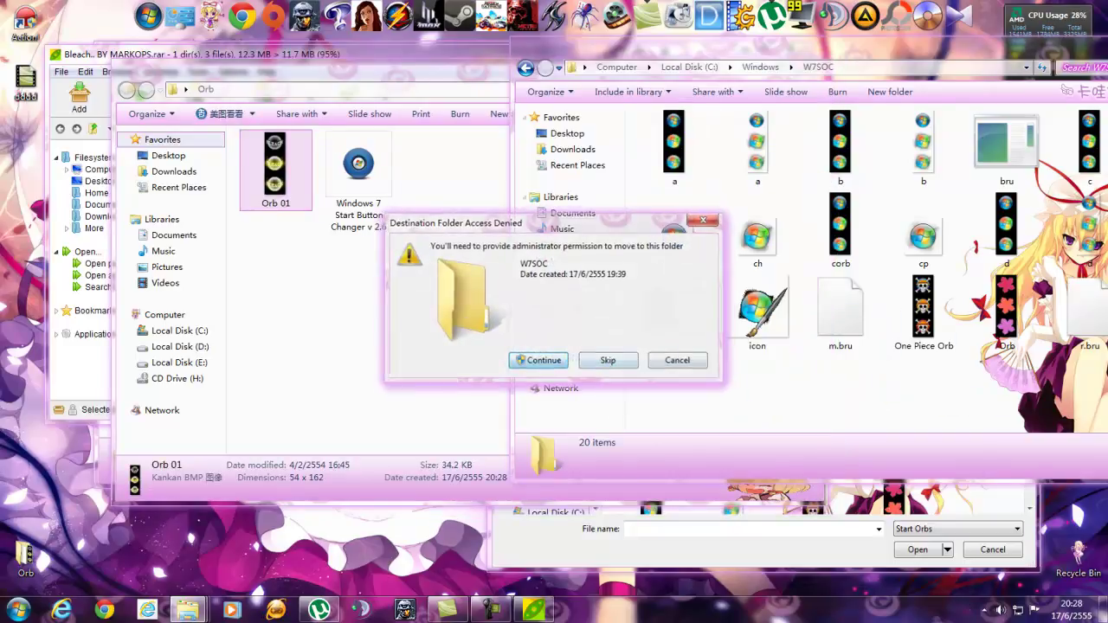
pyautogui.click(538, 361)
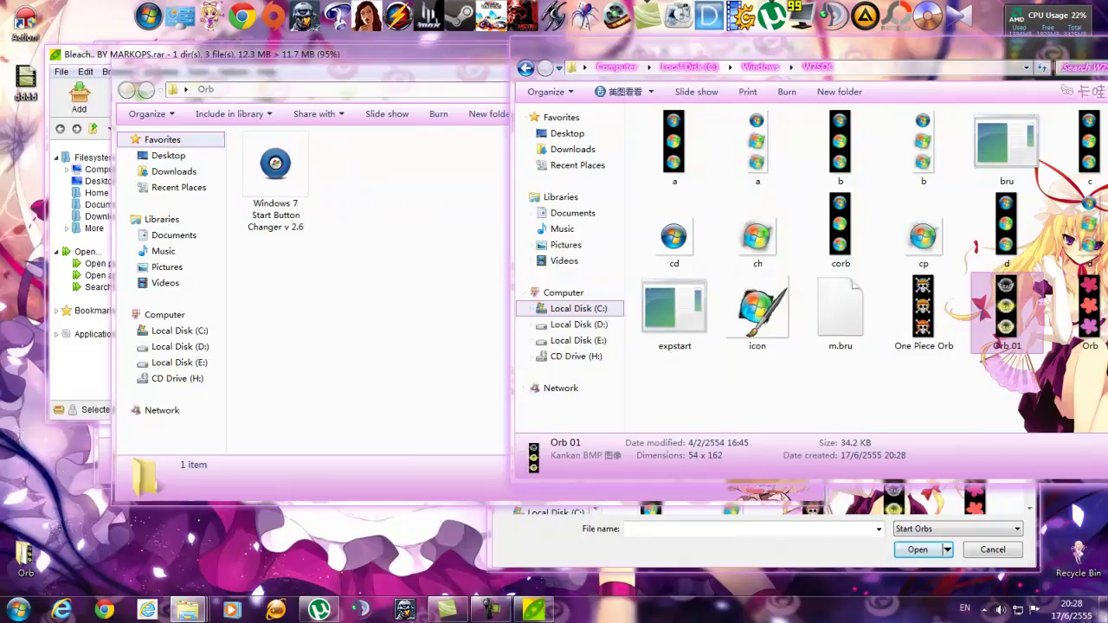
pyautogui.moveTo(905, 47); pyautogui.dragTo(389, 157)
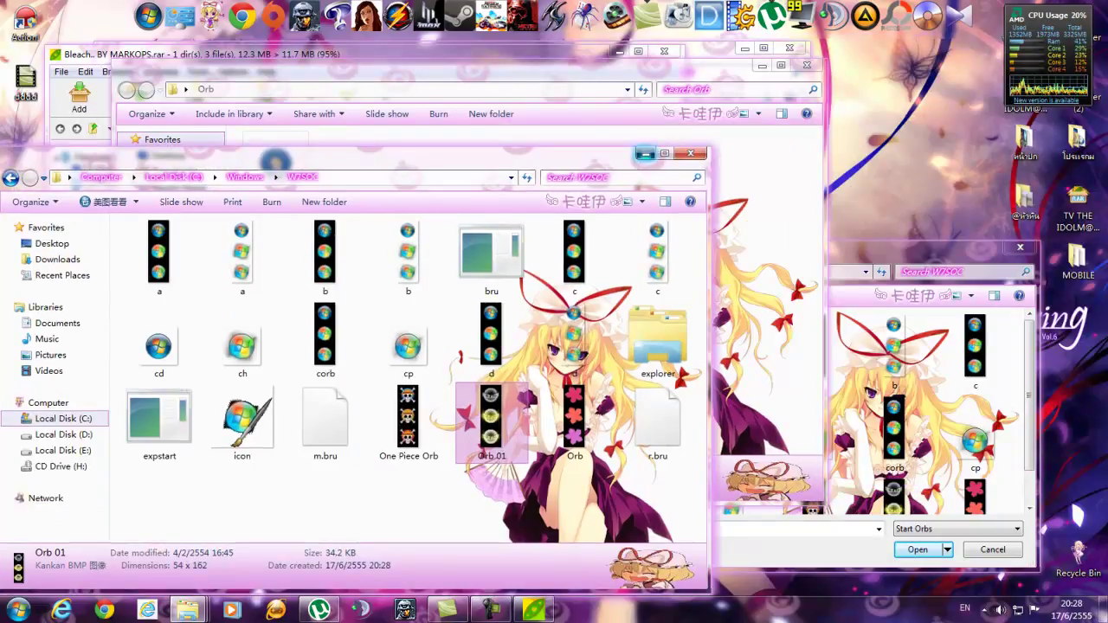
pyautogui.click(646, 154)
pyautogui.click(895, 498)
pyautogui.moveTo(588, 250); pyautogui.dragTo(459, 174)
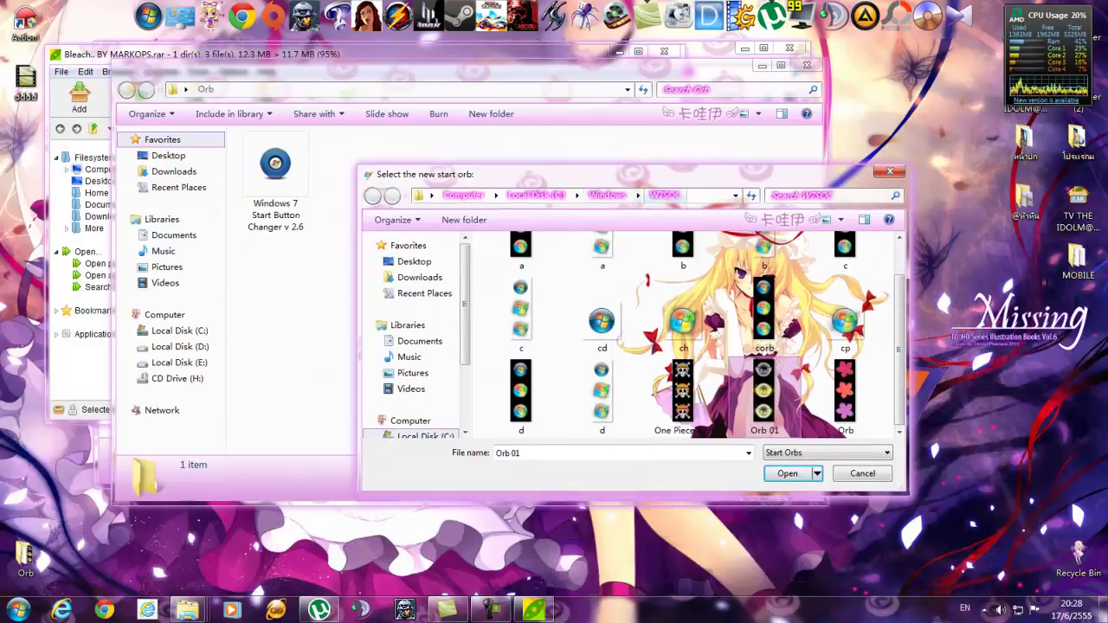
pyautogui.click(891, 172)
# Change the start orb to the flower image named Orb in the W7SOC folder.
pyautogui.click(524, 312)
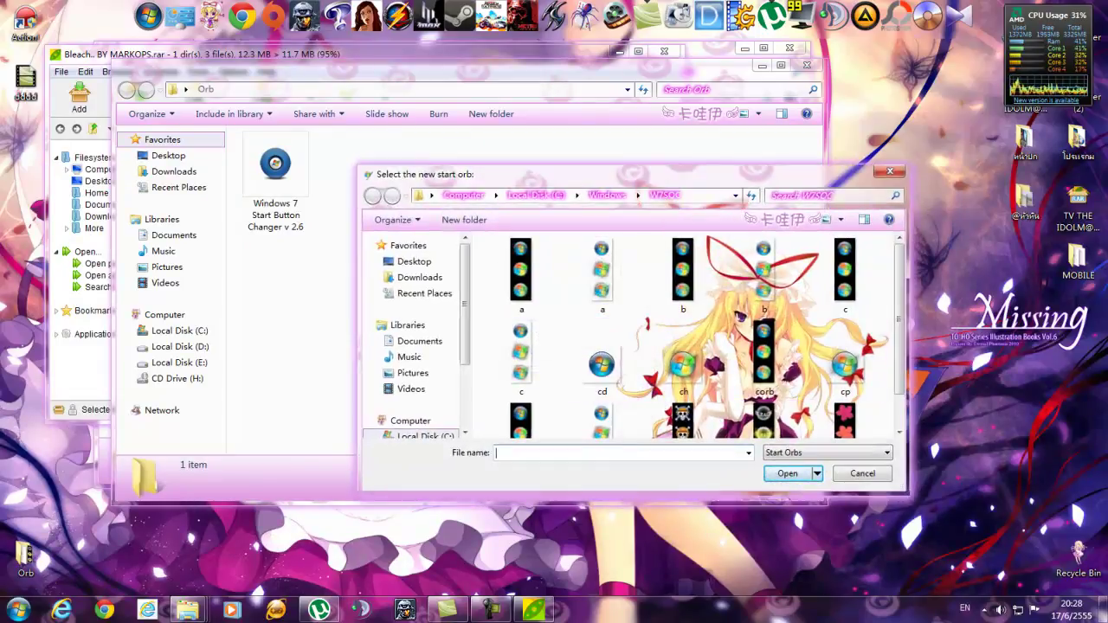
pyautogui.scroll(-1, 684, 338)
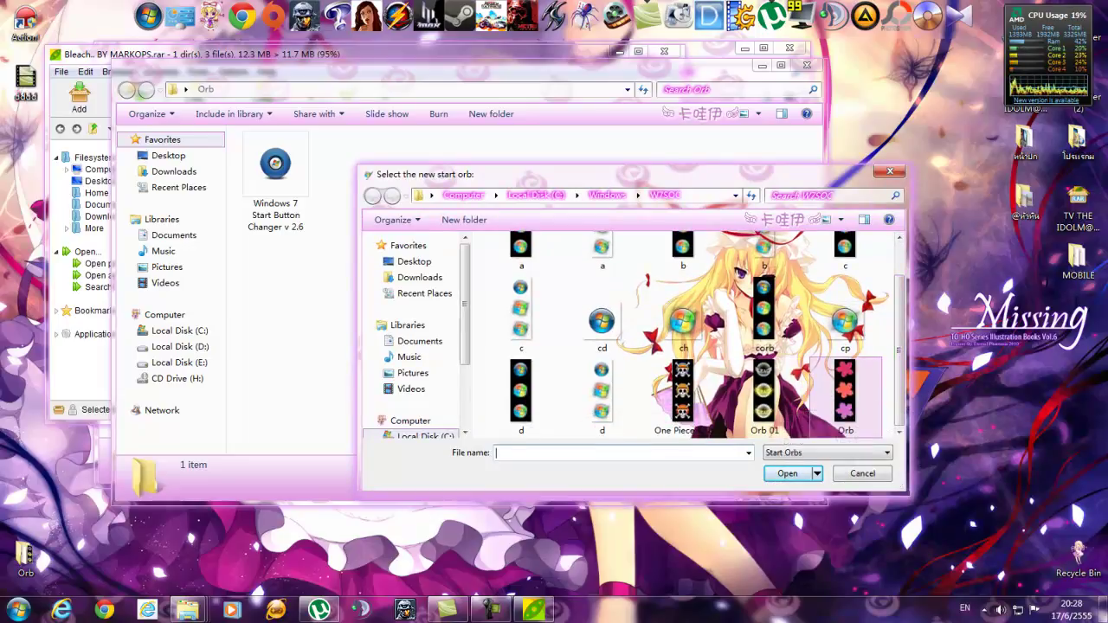
pyautogui.doubleClick(845, 392)
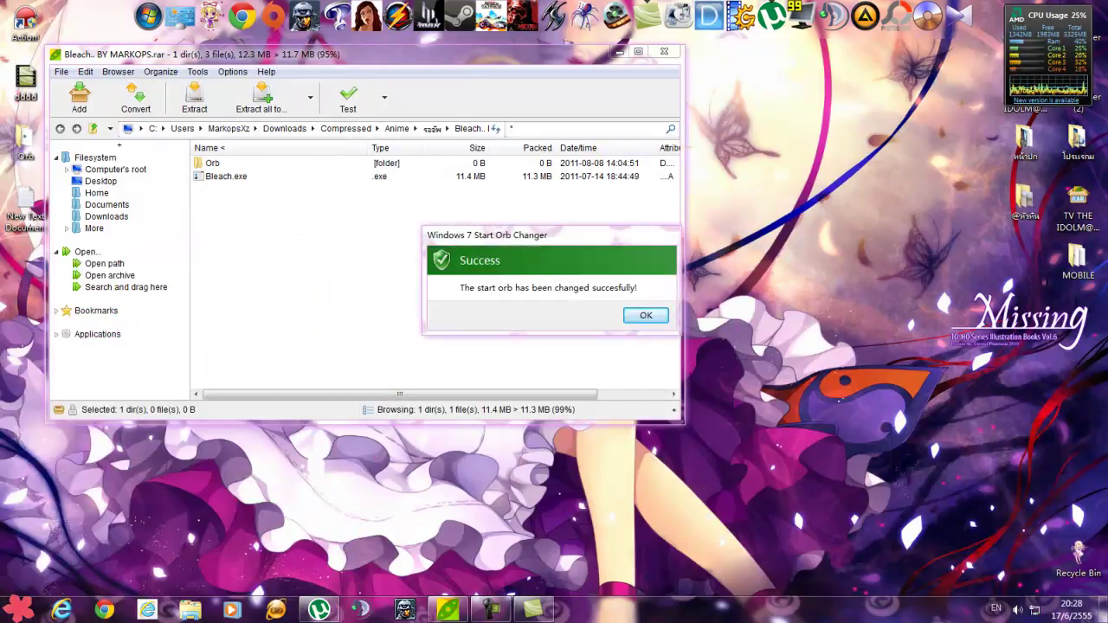
pyautogui.click(646, 315)
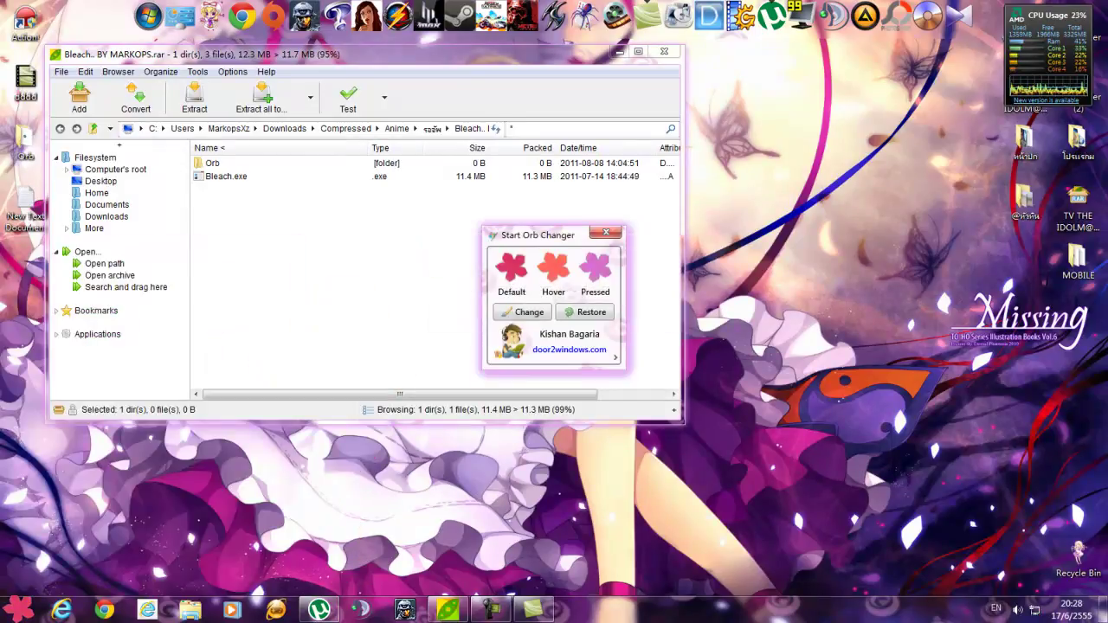
# Create a new text document on the desktop and open it in Notepad.
pyautogui.click(996, 609)
pyautogui.click(996, 609)
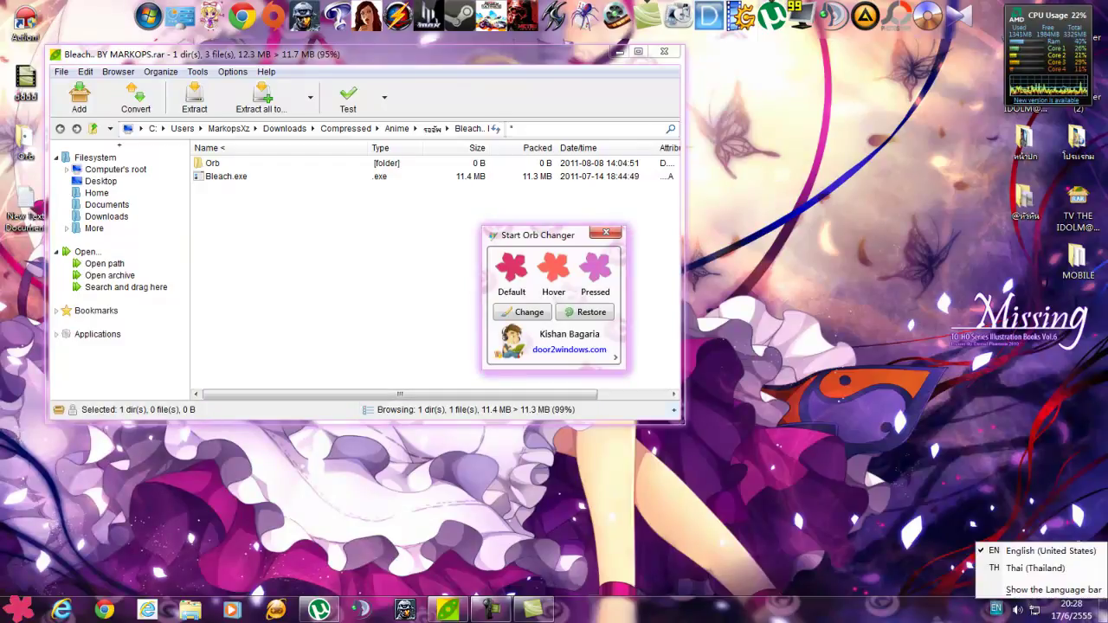
pyautogui.rightClick(517, 296)
pyautogui.moveTo(607, 426)
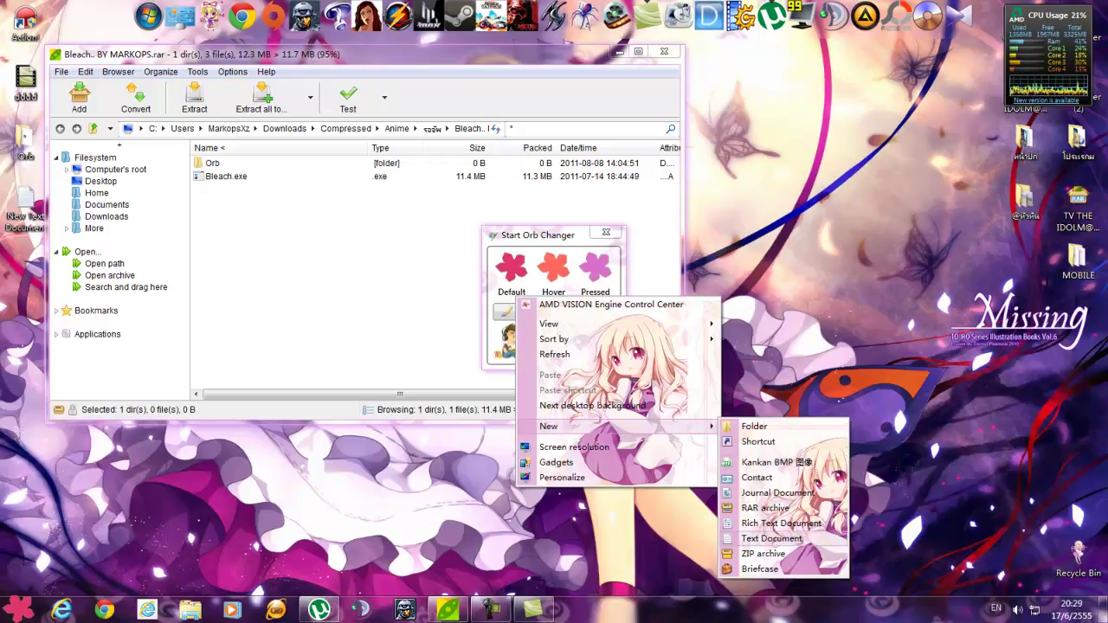
pyautogui.click(771, 538)
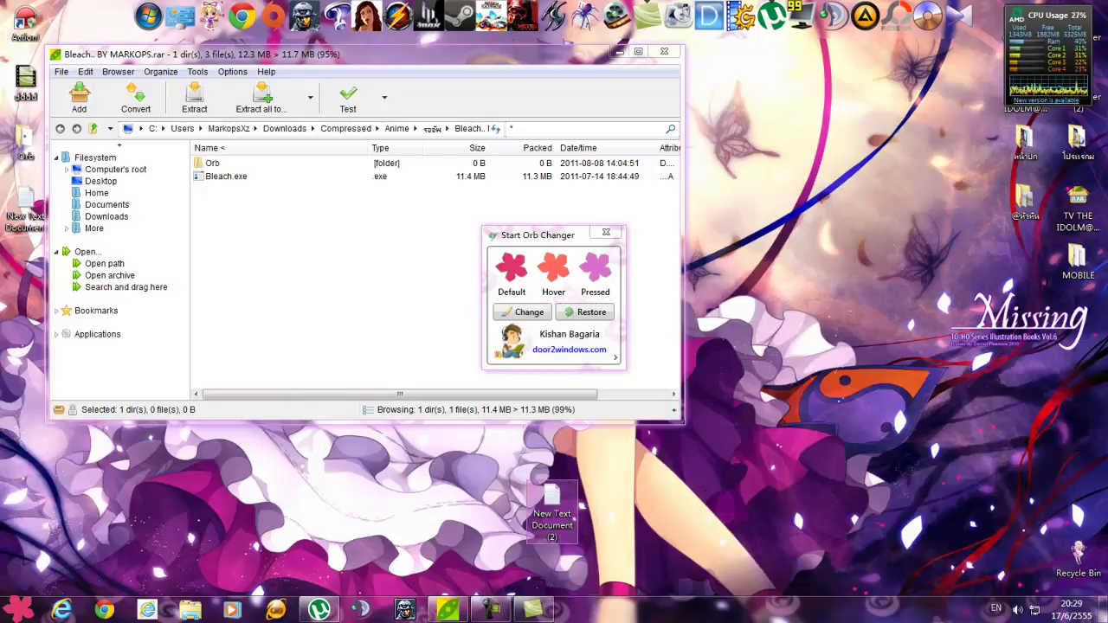
pyautogui.doubleClick(552, 498)
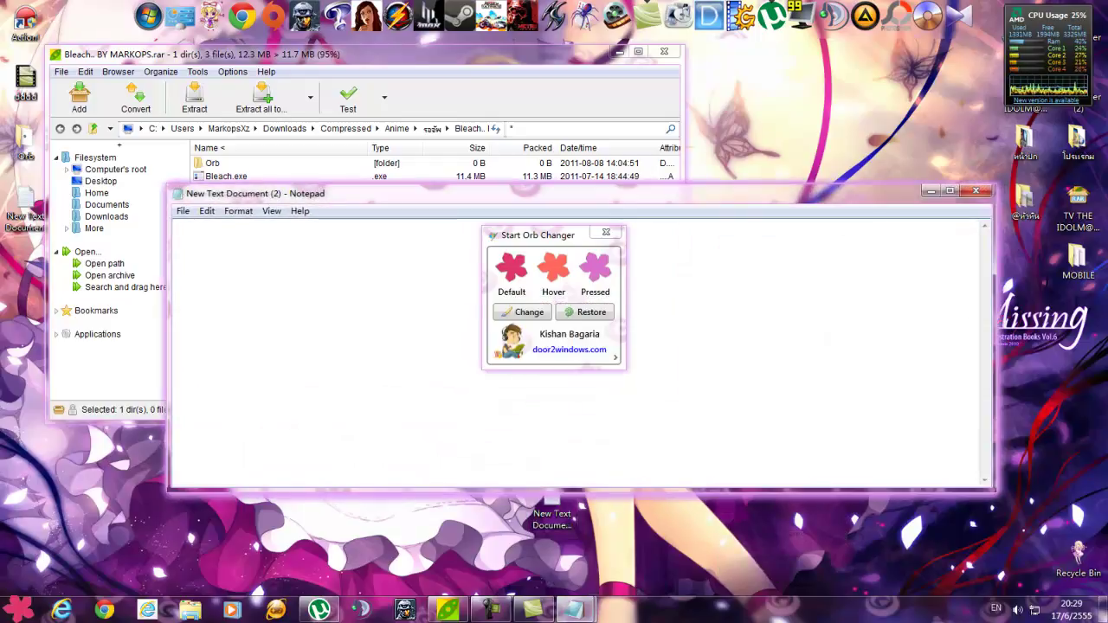
# Switch to Thai input and write the lines "เสร็จแล้ว รีคอมหนึ่ง ที" and "เป็นอันเสร็จ ......" in the note.
pyautogui.hotkey('alt', 'shift')
pyautogui.write('เสร็จแล้ว รีคอม')
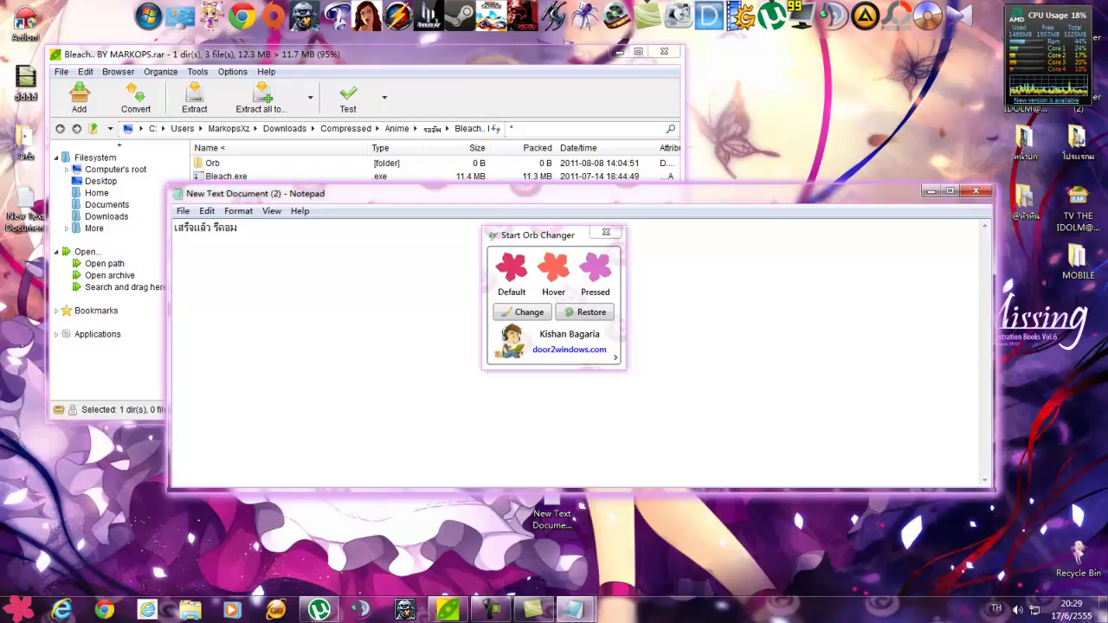
pyautogui.write('หนึ่ง')
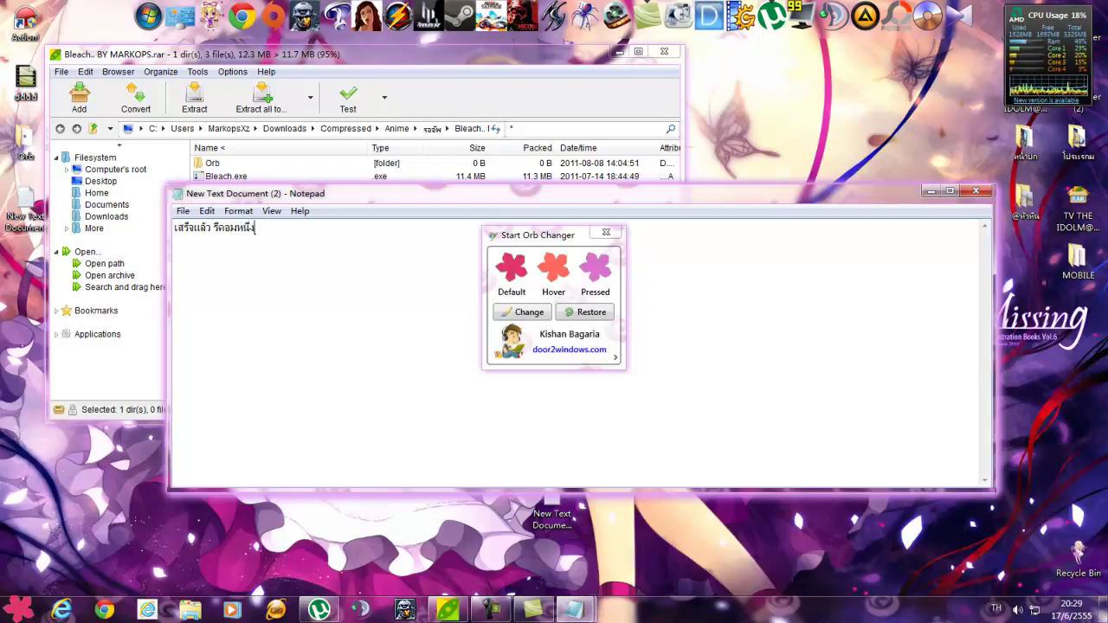
pyautogui.write(' ที ')
pyautogui.write('เป็น')
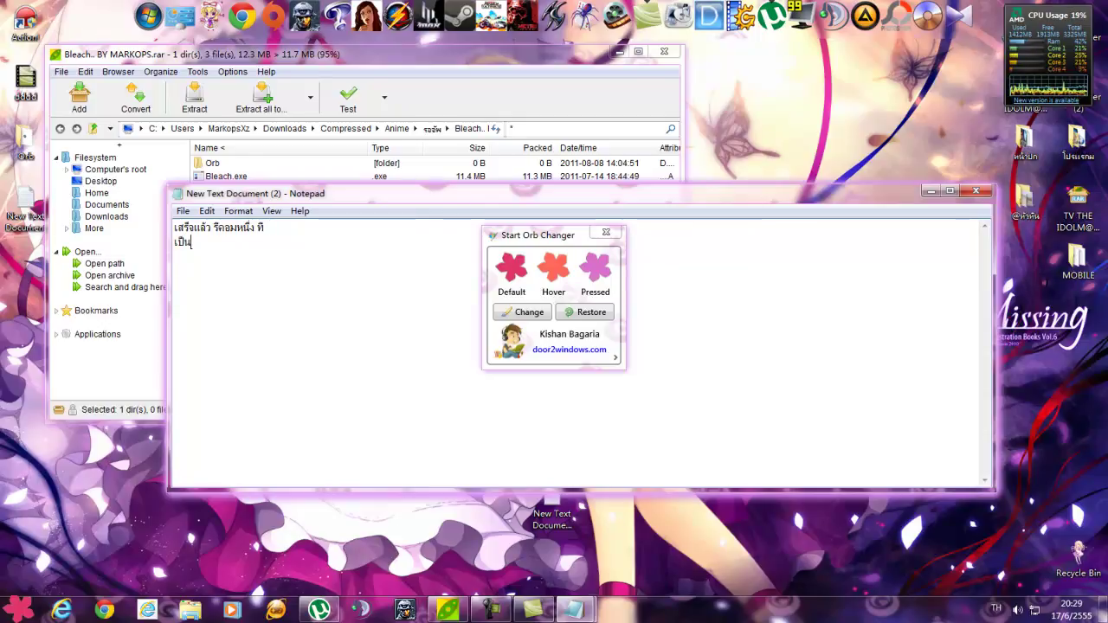
pyautogui.write('อันแ')
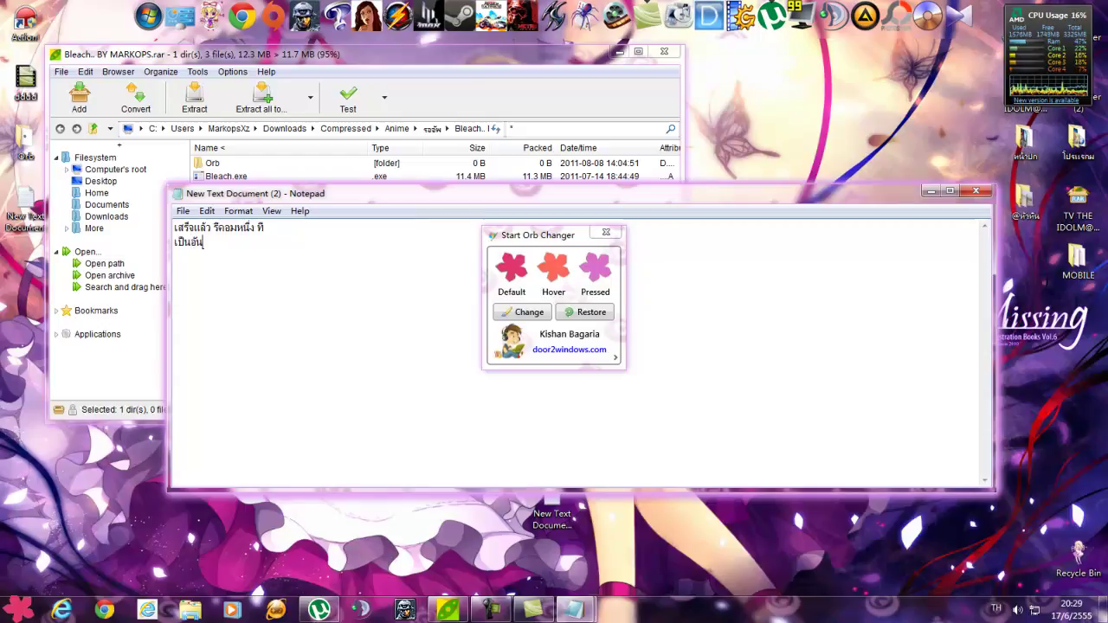
pyautogui.write('สี')
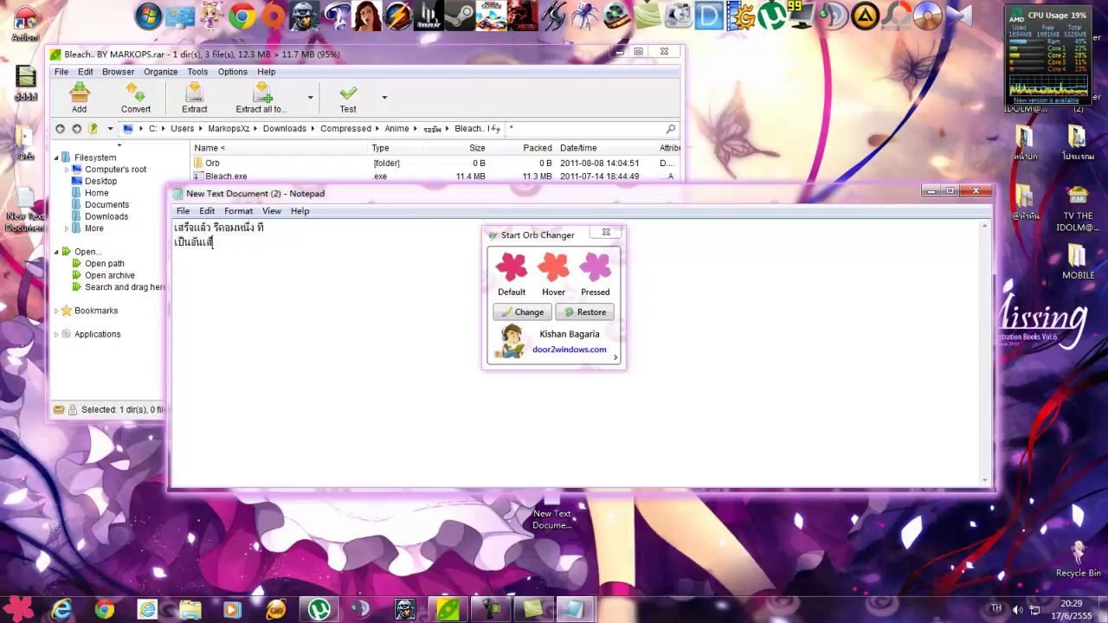
pyautogui.press('BackSpace')
pyautogui.write('ร็จ ......')
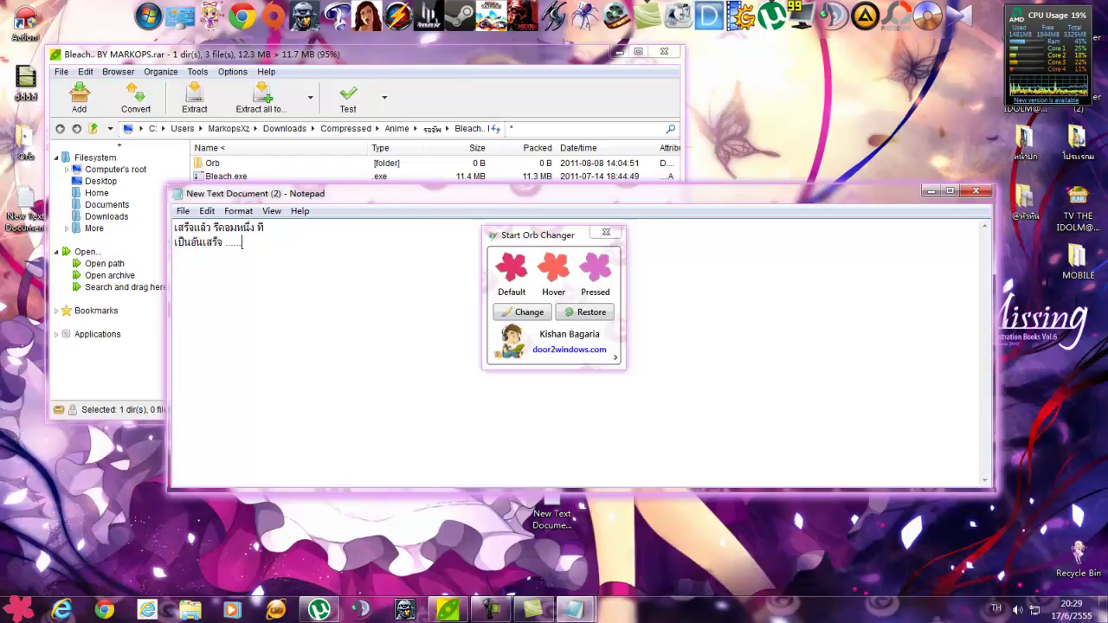